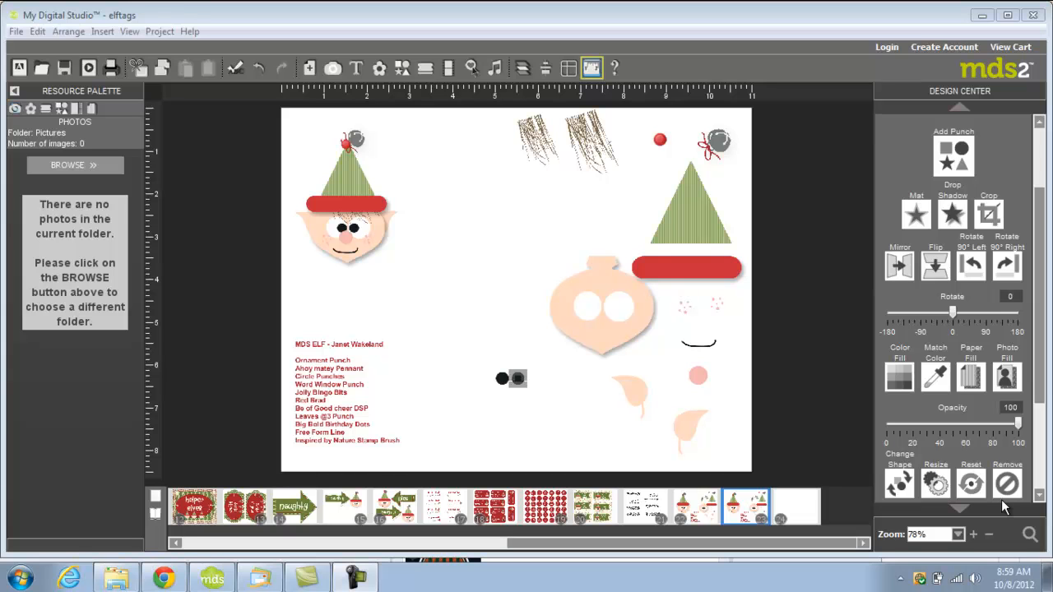
# Move the flesh-coloured ornament face to the middle of the page and place the two white eye circles on it.
pyautogui.click(599, 261)
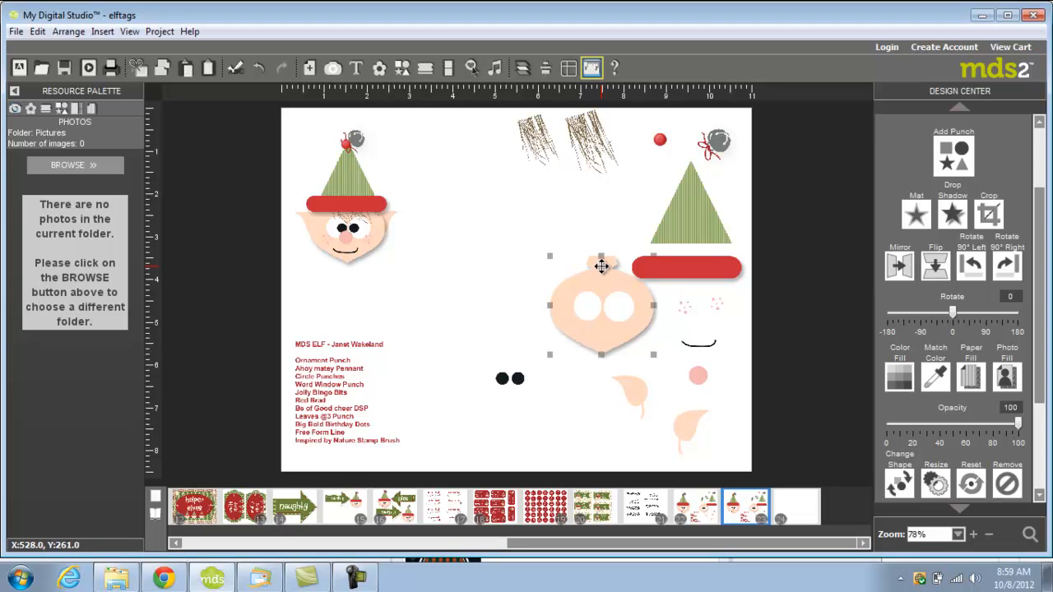
pyautogui.moveTo(574, 268); pyautogui.dragTo(484, 247)
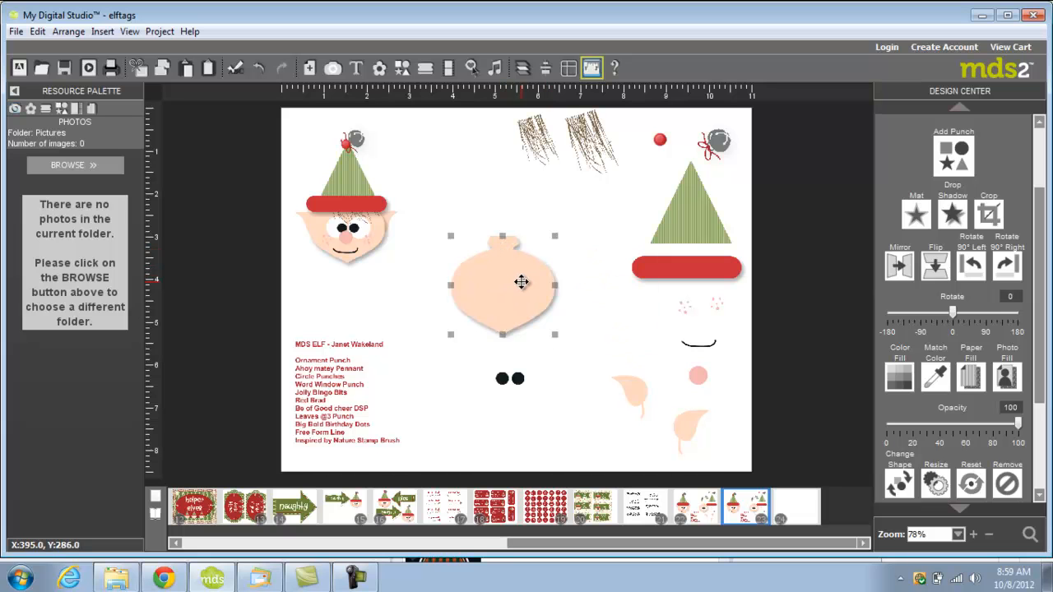
pyautogui.click(599, 310)
pyautogui.moveTo(589, 305); pyautogui.dragTo(491, 288)
pyautogui.click(600, 306)
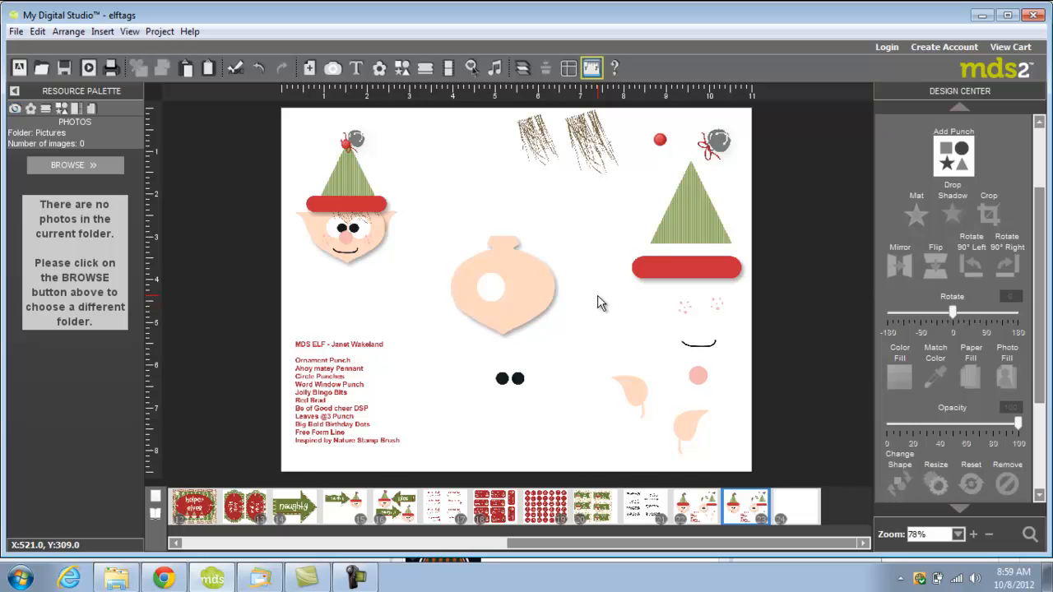
pyautogui.moveTo(619, 319); pyautogui.dragTo(521, 290)
# Assemble the hat by placing the red band across the top of the face and the green striped triangle above it.
pyautogui.moveTo(664, 268); pyautogui.dragTo(510, 247)
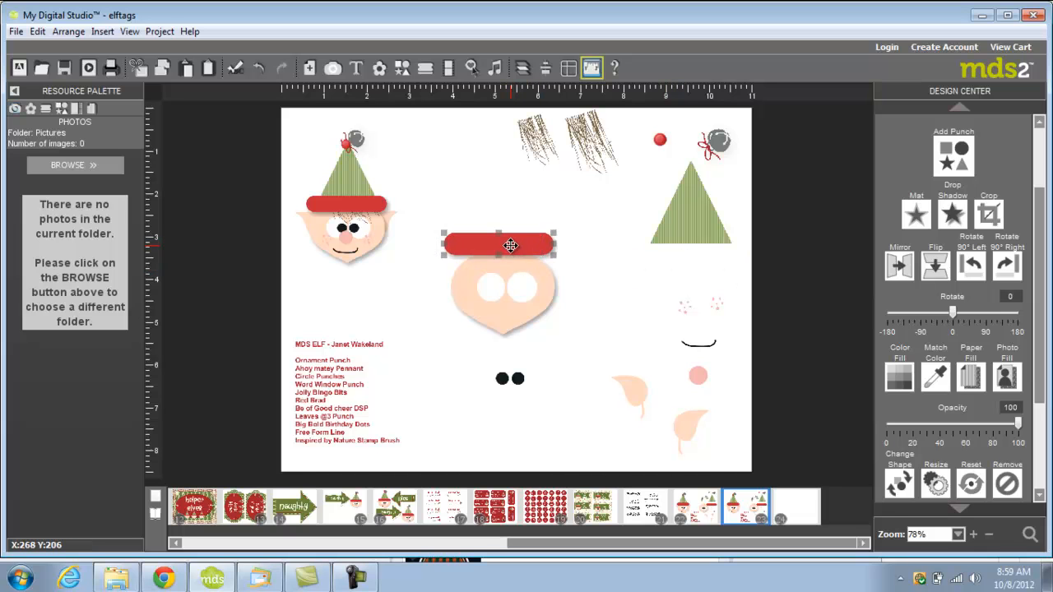
pyautogui.click(689, 227)
pyautogui.moveTo(688, 227); pyautogui.dragTo(523, 232)
pyautogui.click(542, 239)
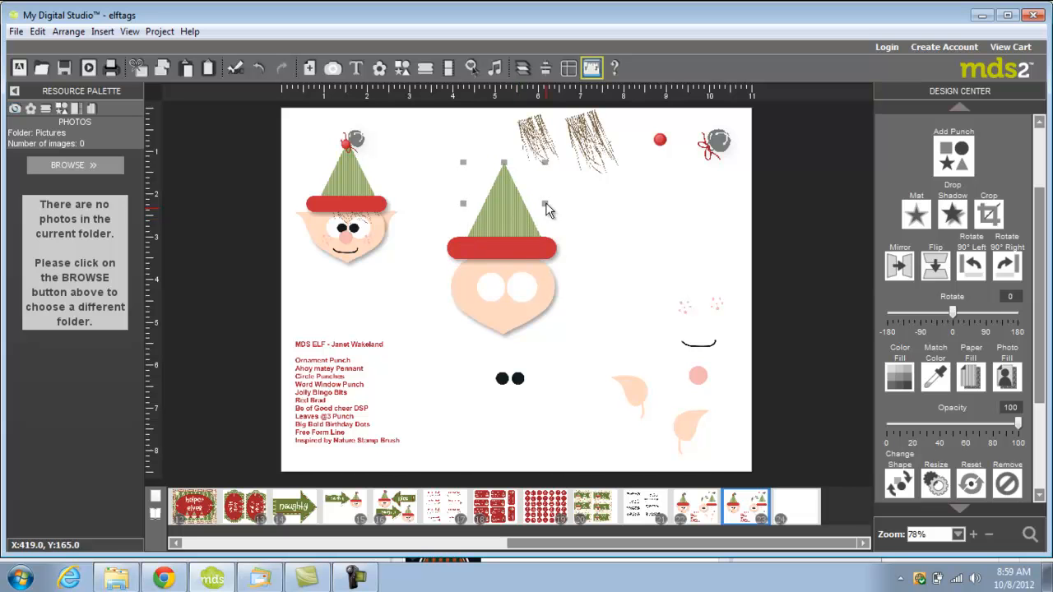
# Place the bell stamp at the tip of the hat and set the red brad over the bell's bow.
pyautogui.click(726, 149)
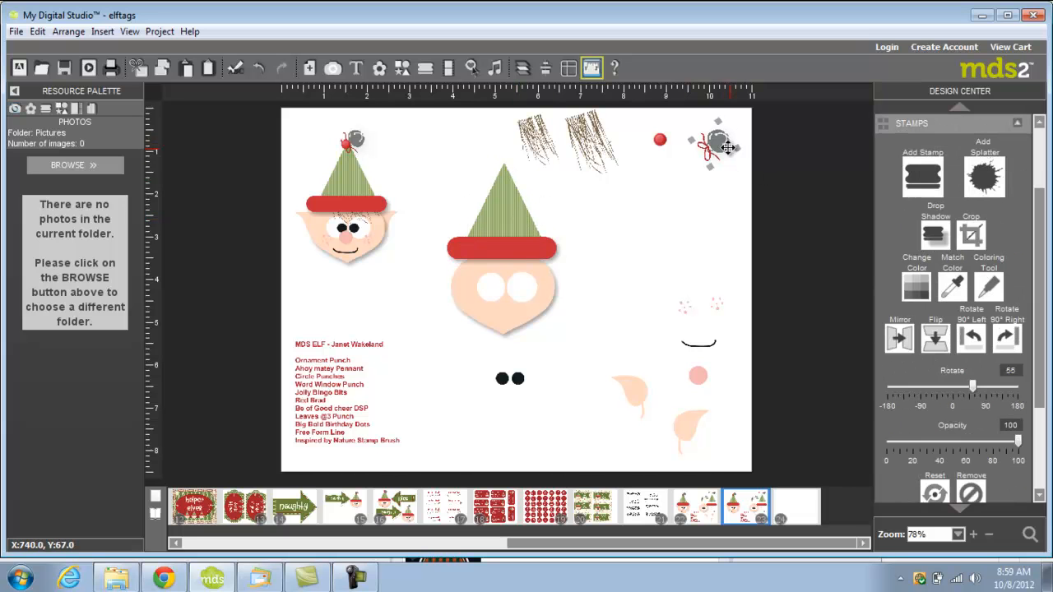
pyautogui.moveTo(714, 145); pyautogui.dragTo(513, 159)
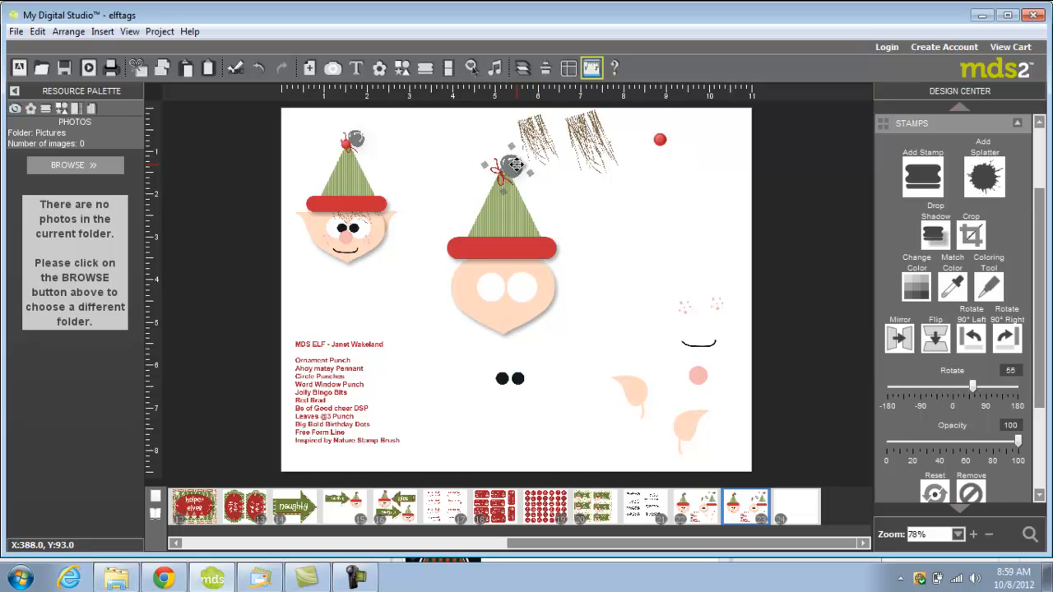
pyautogui.click(659, 141)
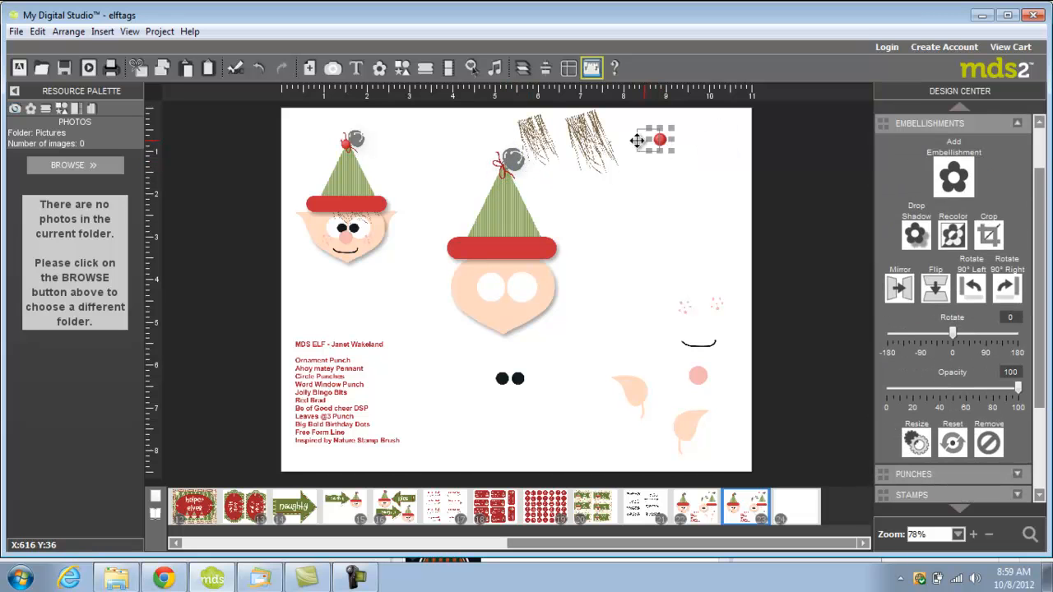
pyautogui.moveTo(504, 167); pyautogui.dragTo(500, 167)
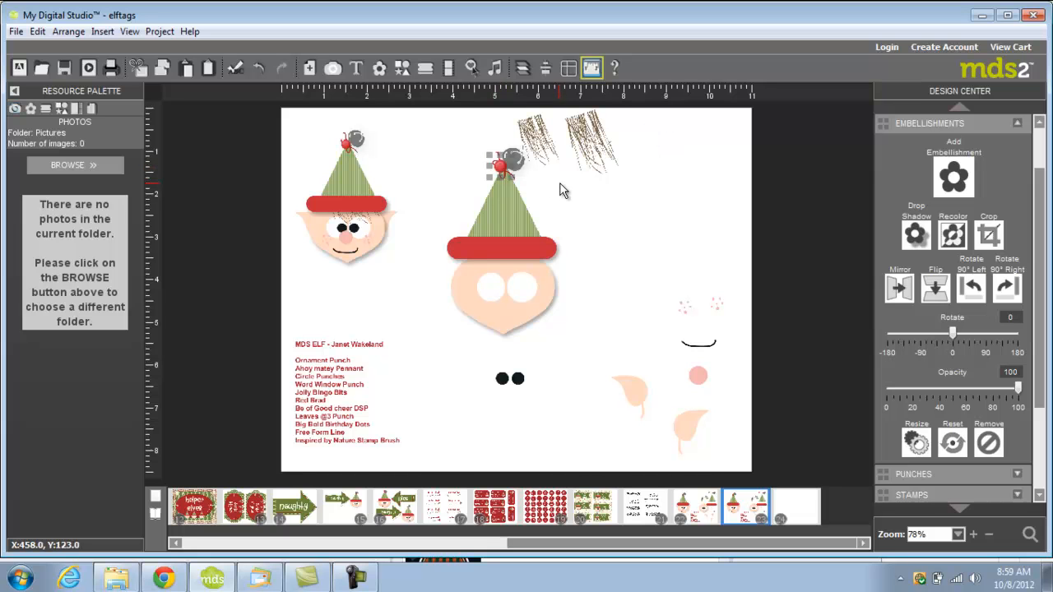
# Place the two black pupils on the white eyes and the pink circle below them as the nose.
pyautogui.click(502, 381)
pyautogui.moveTo(494, 287); pyautogui.dragTo(496, 287)
pyautogui.click(517, 378)
pyautogui.moveTo(517, 379); pyautogui.dragTo(512, 288)
pyautogui.click(699, 379)
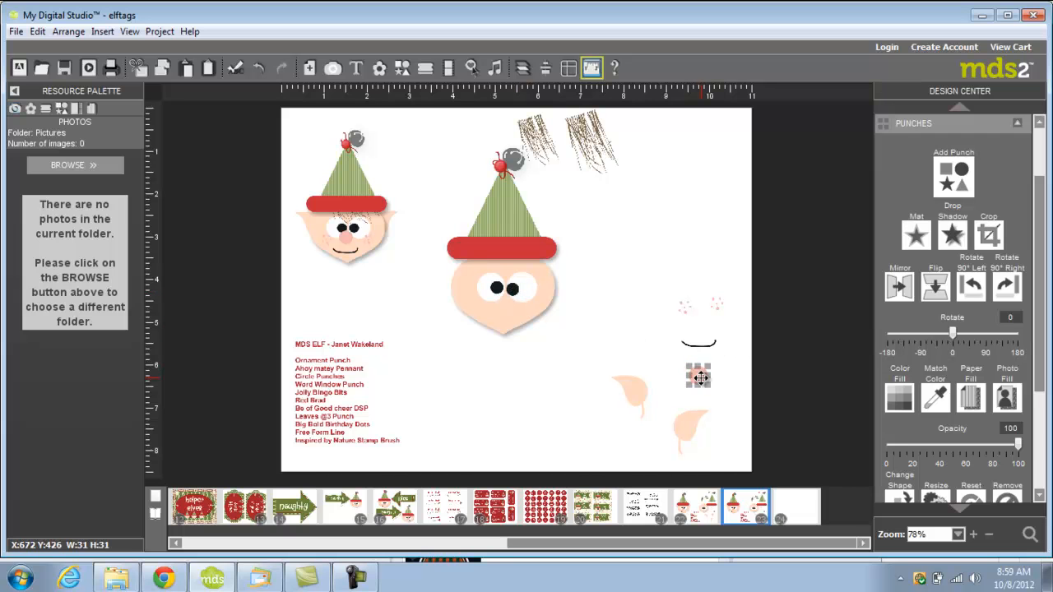
pyautogui.moveTo(504, 307); pyautogui.dragTo(503, 306)
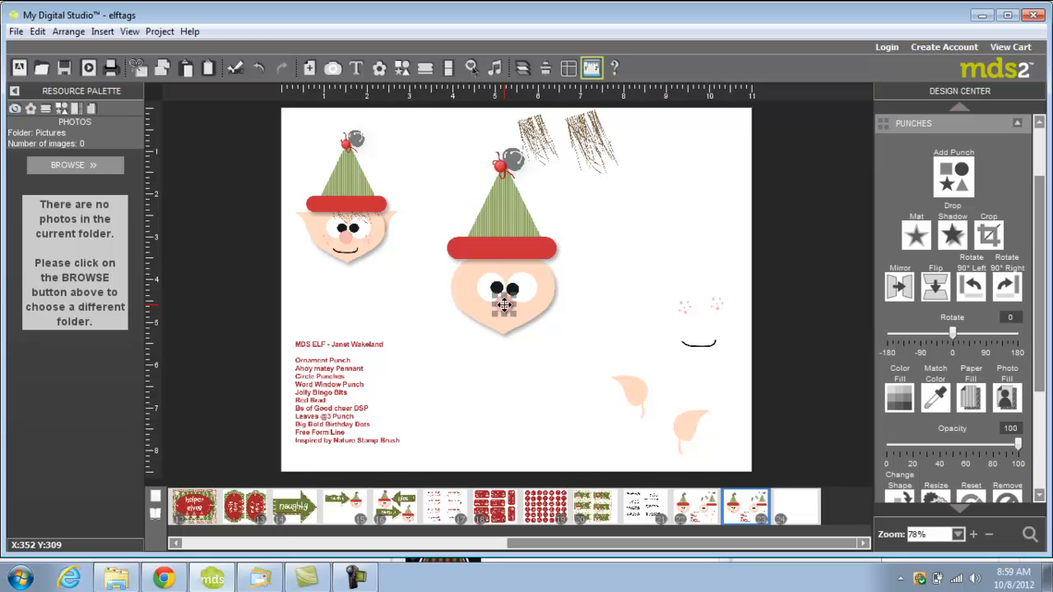
# Position the two leaf punches as ears on either side of the head, bringing the right ear to the front.
pyautogui.click(638, 389)
pyautogui.moveTo(638, 389); pyautogui.dragTo(449, 272)
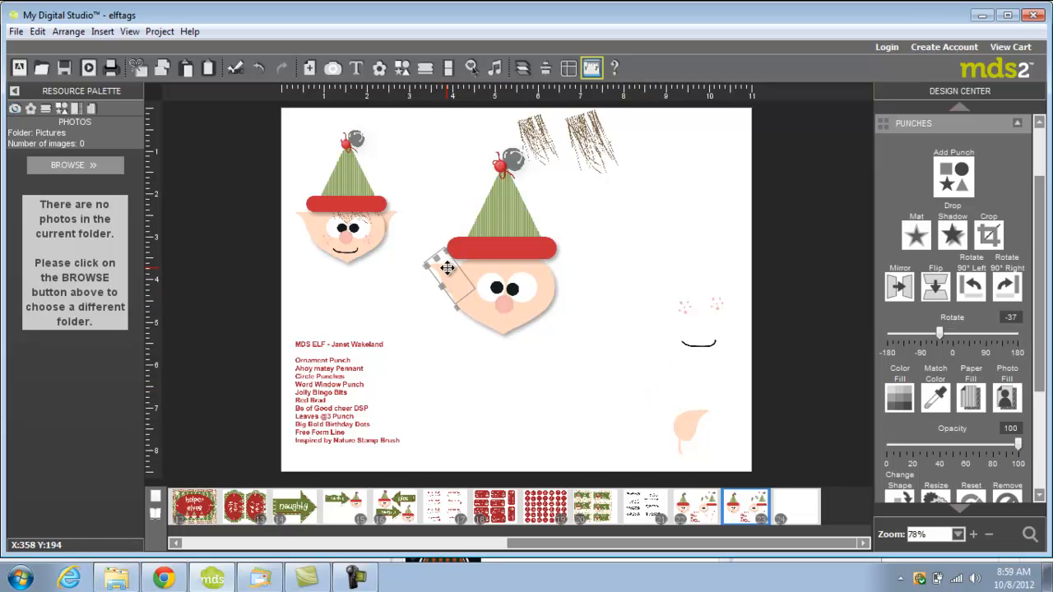
pyautogui.click(688, 420)
pyautogui.rightClick(688, 419)
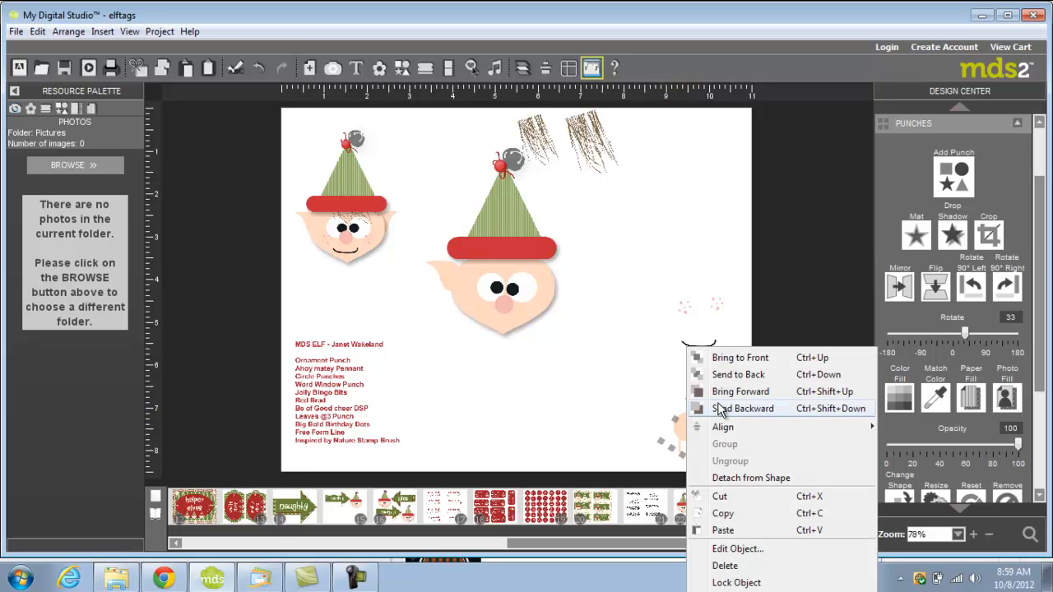
pyautogui.click(699, 353)
pyautogui.moveTo(691, 427); pyautogui.dragTo(573, 270)
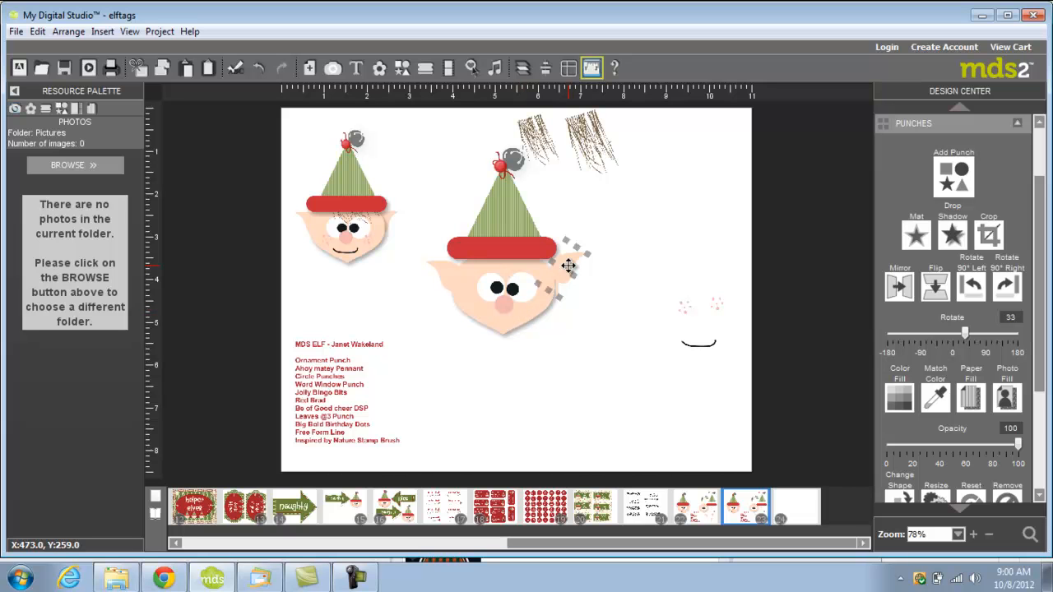
pyautogui.rightClick(568, 267)
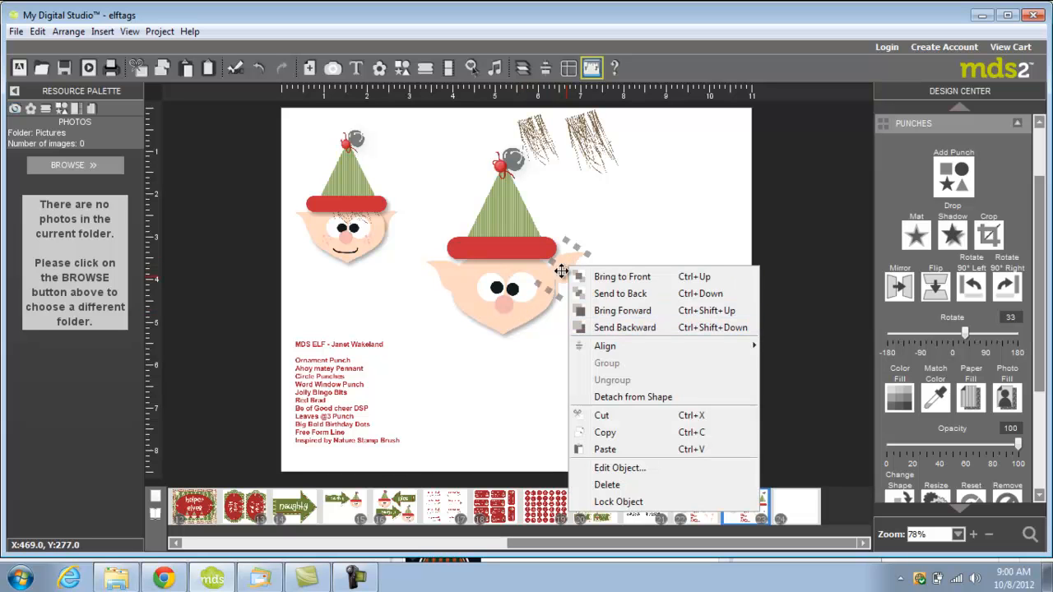
pyautogui.click(637, 204)
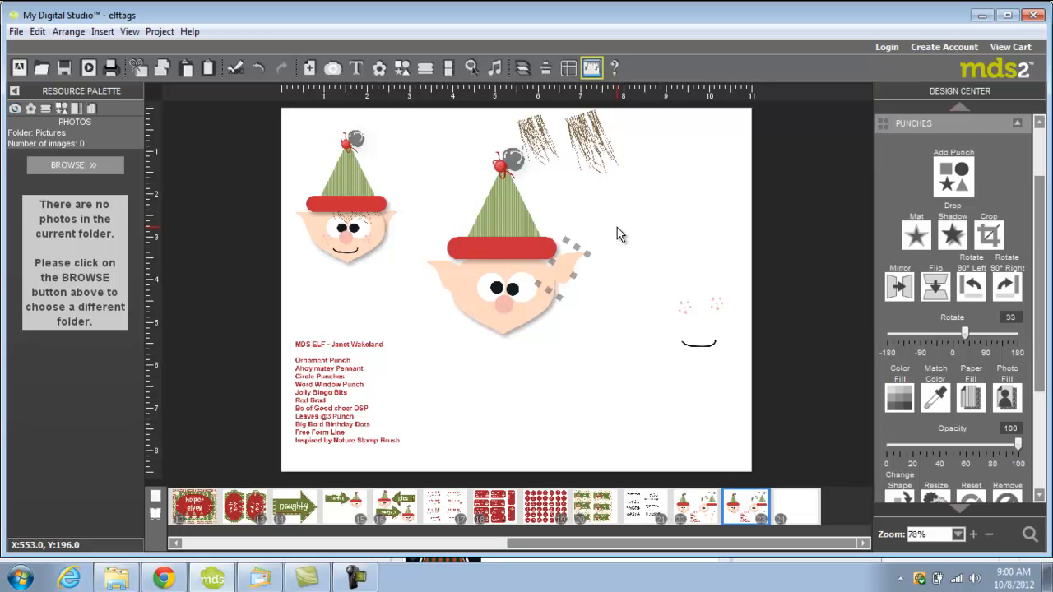
# Reorder the right ear's Leaves #2 - 4 layer to sit directly above the Ornament Punch layer.
pyautogui.click(526, 71)
pyautogui.click(546, 90)
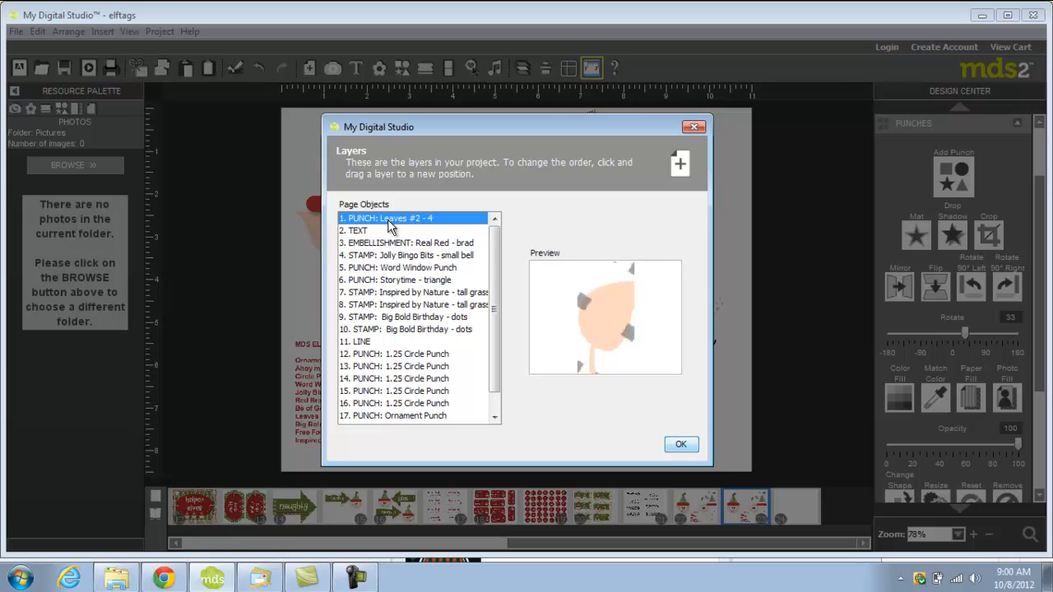
pyautogui.moveTo(395, 224); pyautogui.dragTo(410, 409)
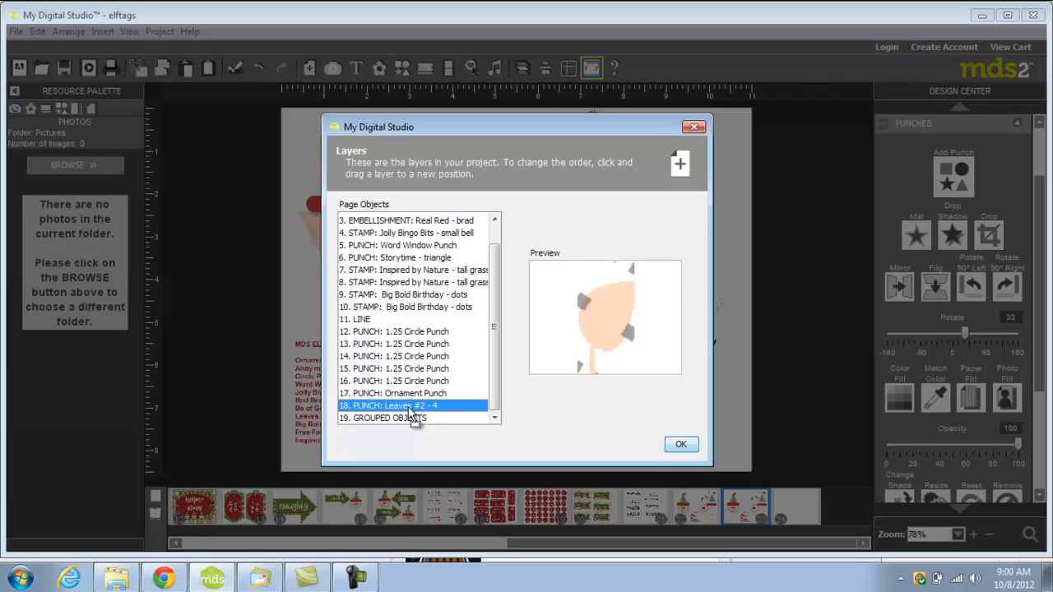
pyautogui.moveTo(410, 416)
pyautogui.mouseDown()
pyautogui.moveTo(396, 221)
pyautogui.moveTo(409, 422)
pyautogui.mouseUp()
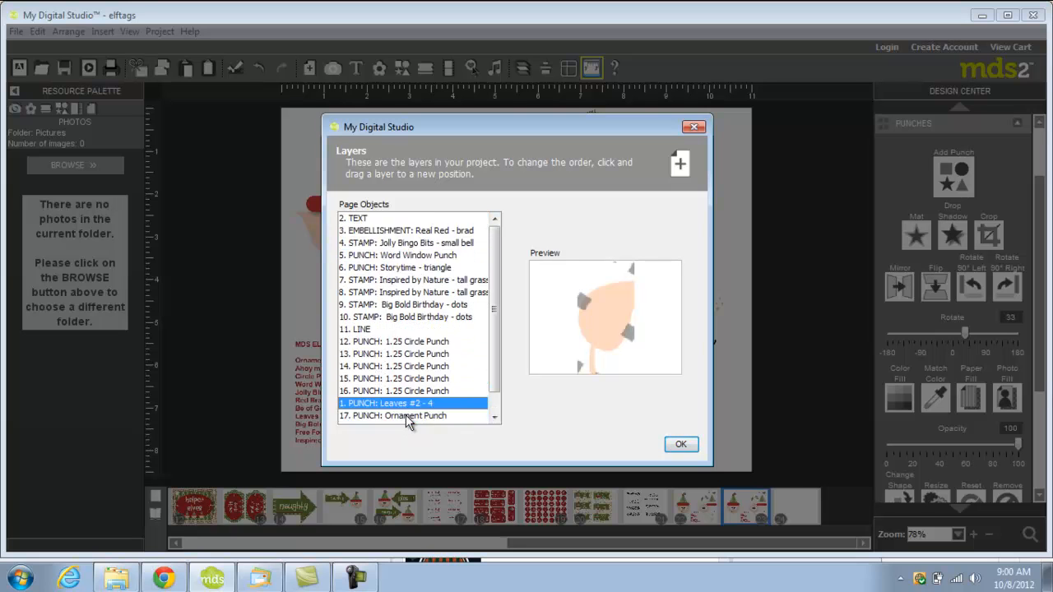
pyautogui.click(681, 444)
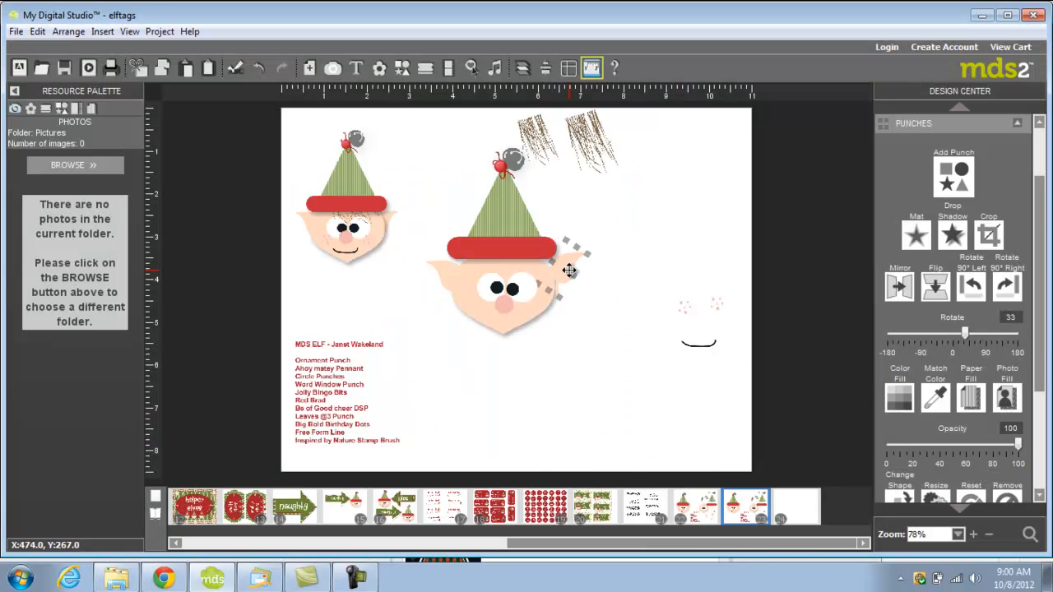
# Place the smaller tall grass stamp over the forehead as hair and bring it to the front.
pyautogui.click(540, 136)
pyautogui.moveTo(480, 249); pyautogui.dragTo(494, 257)
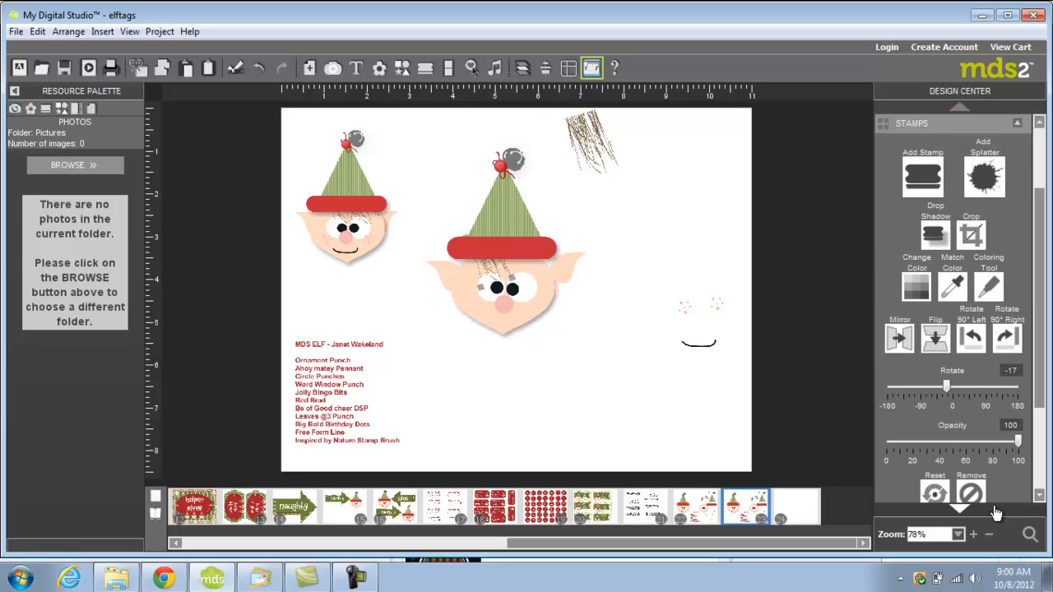
pyautogui.click(1031, 535)
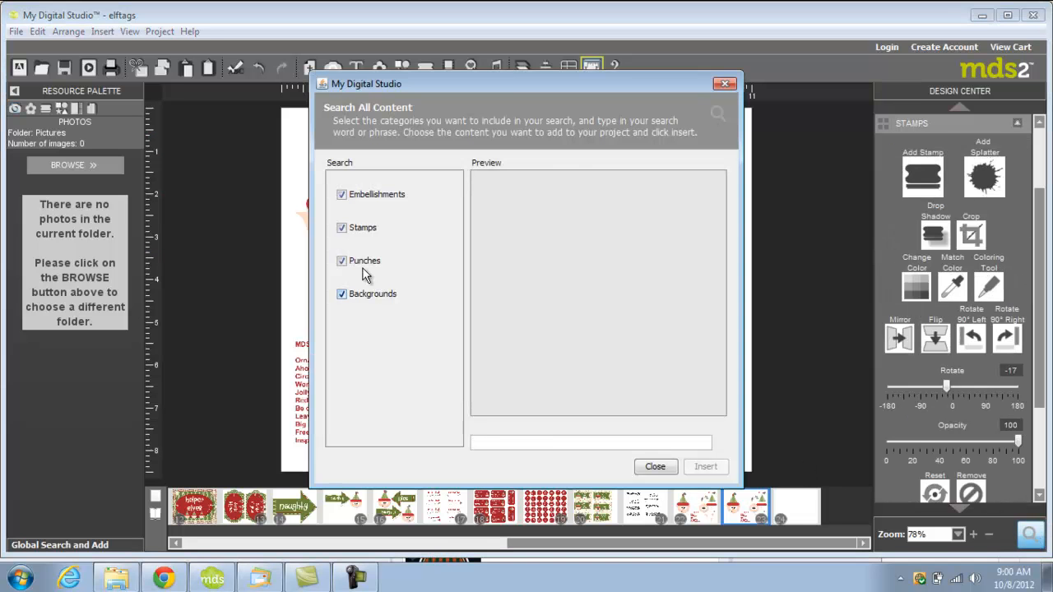
pyautogui.click(724, 86)
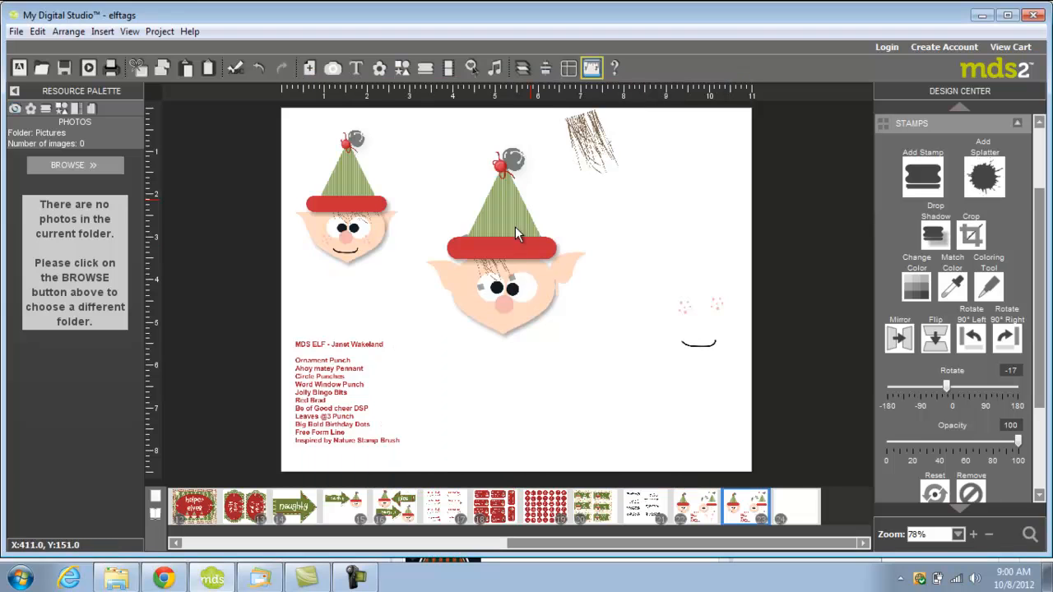
pyautogui.rightClick(496, 263)
pyautogui.click(538, 277)
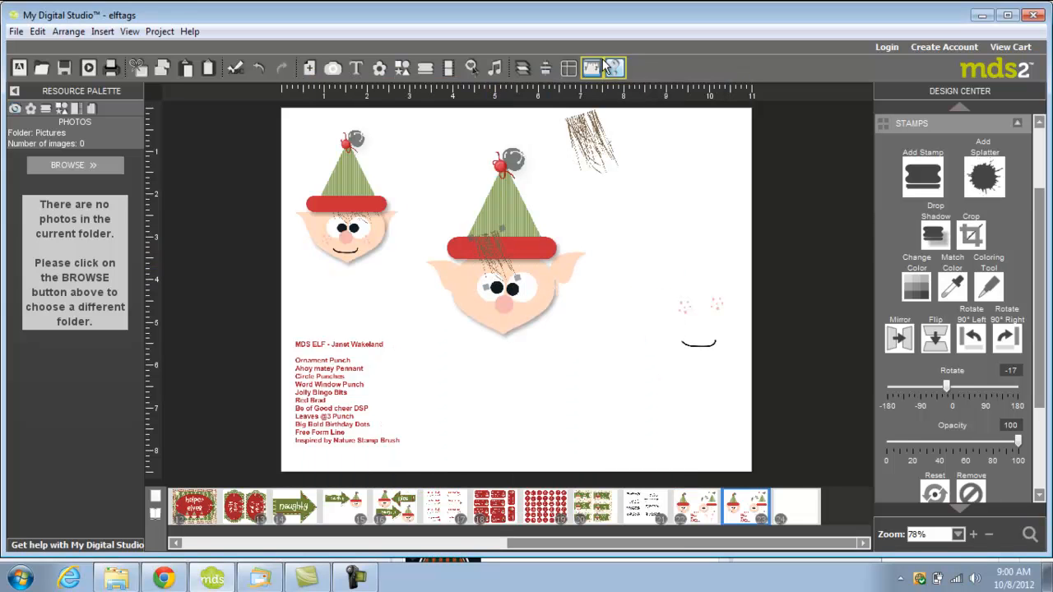
# Reorder the tall grass hair layer to sit between the Word Window Punch and the Storytime triangle, behind the hat band.
pyautogui.click(522, 68)
pyautogui.click(555, 90)
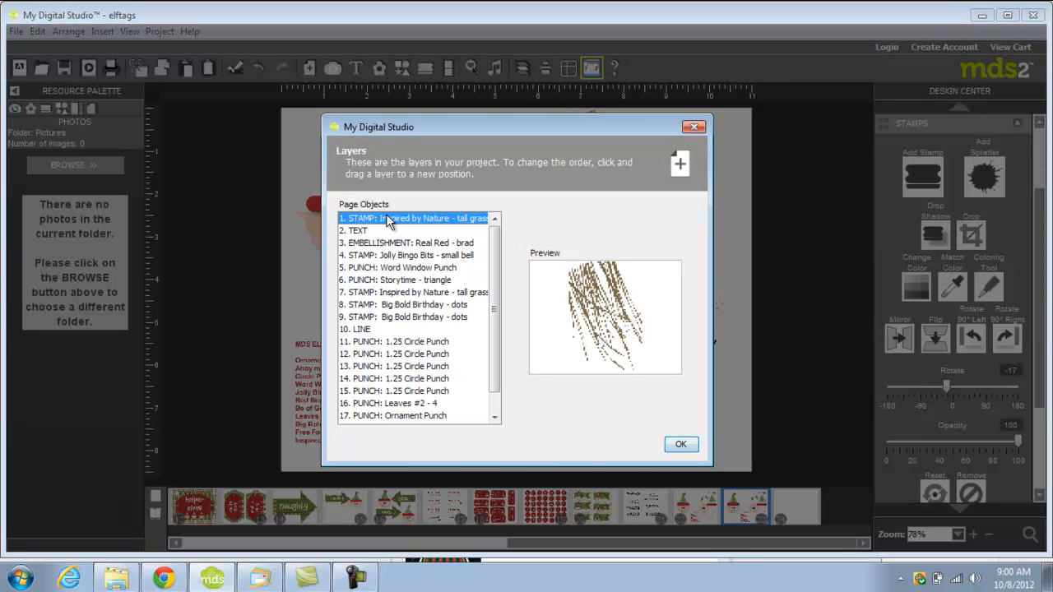
pyautogui.moveTo(399, 216); pyautogui.dragTo(406, 269)
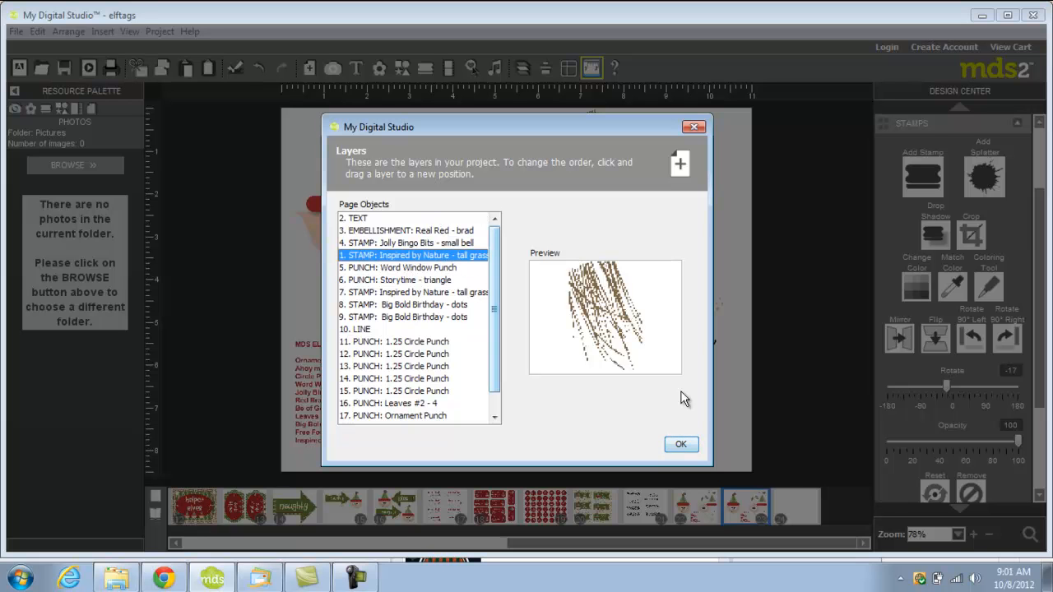
pyautogui.click(679, 445)
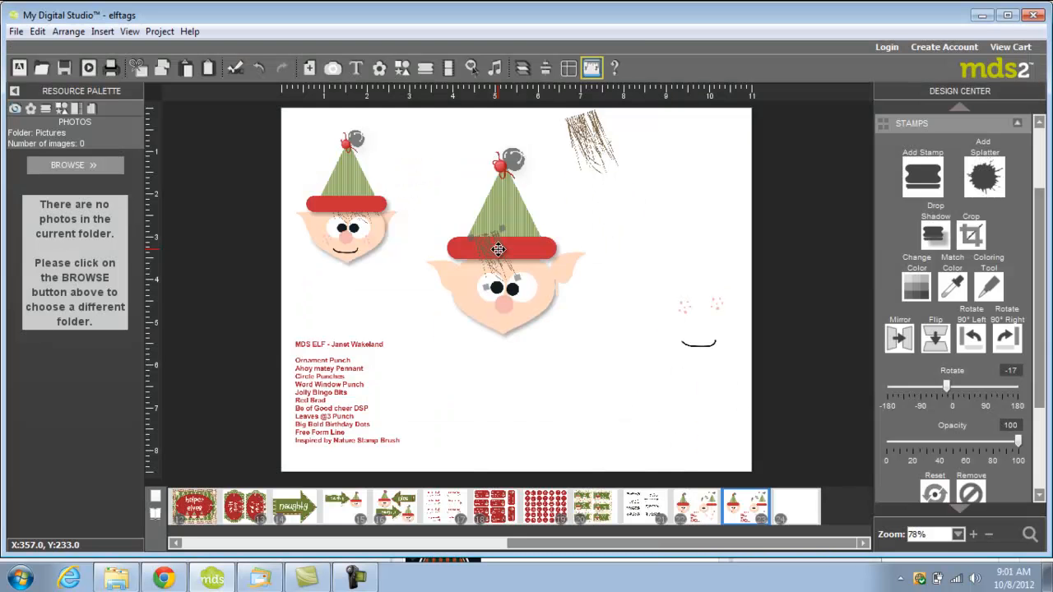
pyautogui.click(523, 71)
pyautogui.click(550, 86)
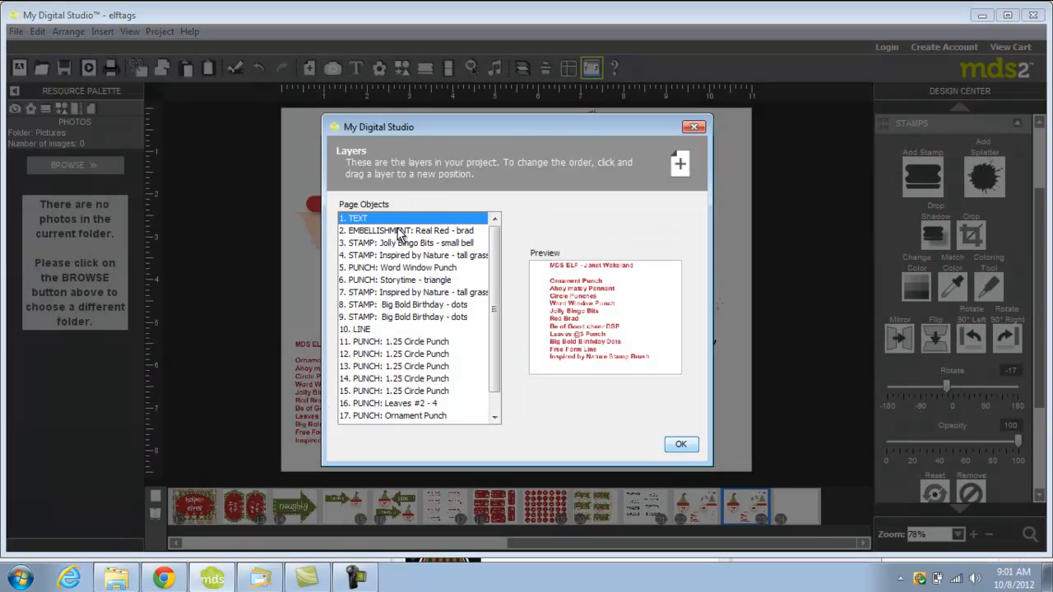
pyautogui.click(398, 232)
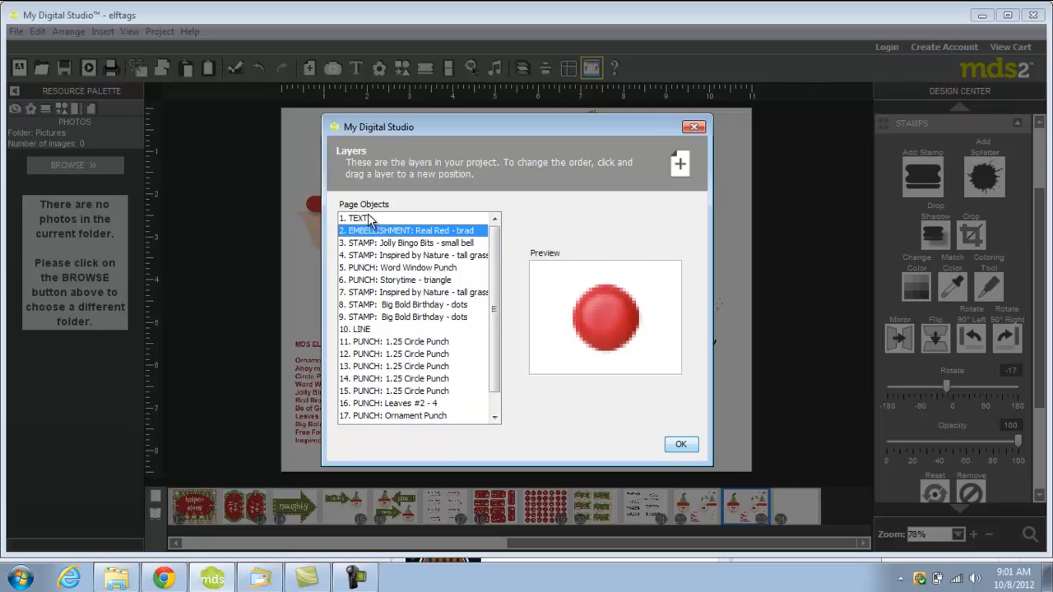
pyautogui.click(403, 258)
pyautogui.moveTo(403, 261); pyautogui.dragTo(412, 282)
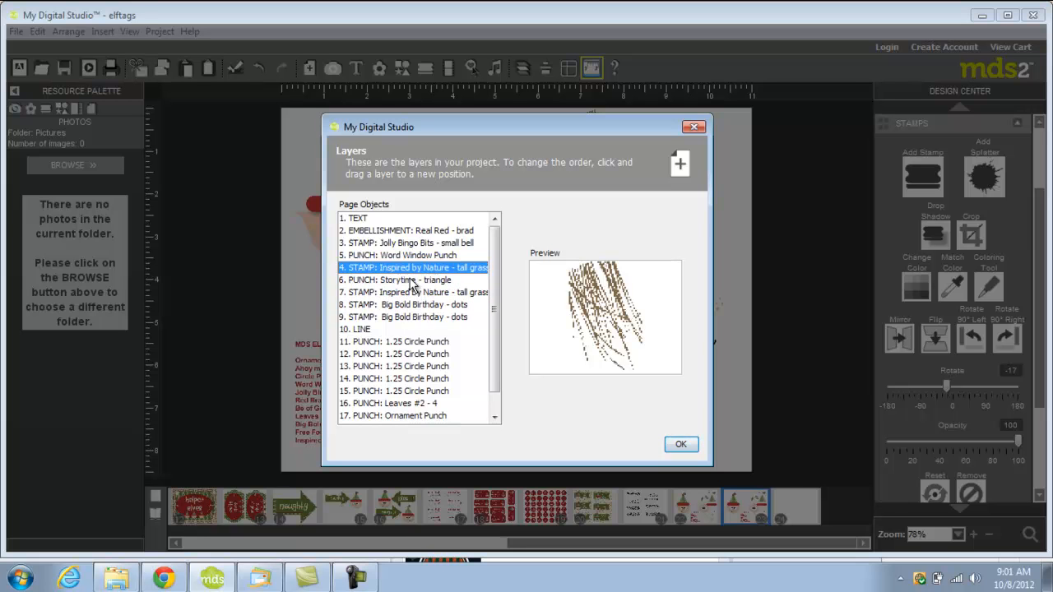
pyautogui.click(681, 445)
pyautogui.click(519, 224)
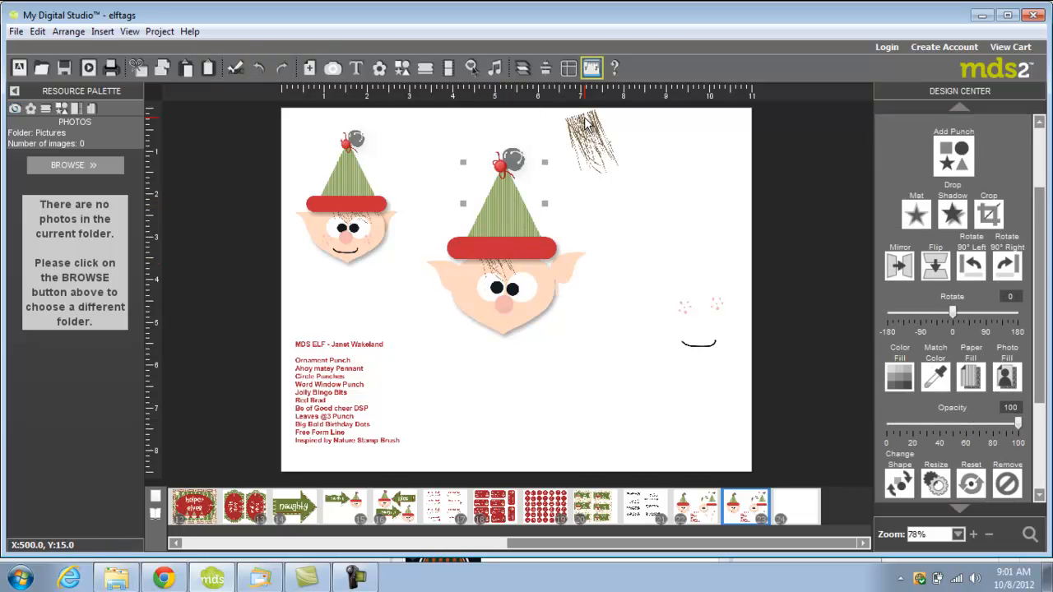
# Tuck the remaining tall grass stamp under the hat band beside the first hair piece and place the dotted freckles on the cheeks.
pyautogui.moveTo(587, 126); pyautogui.dragTo(519, 232)
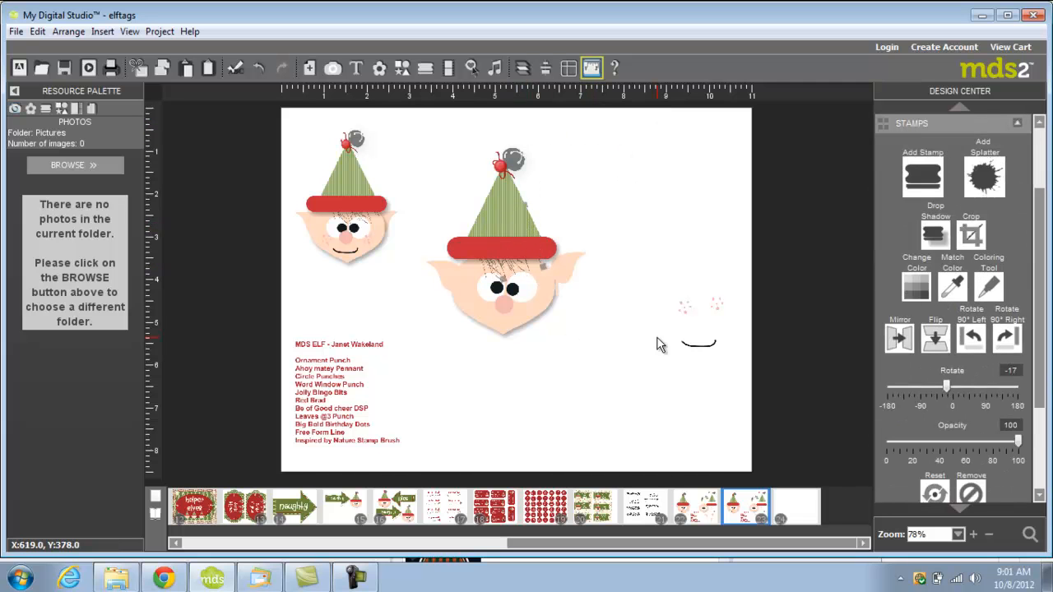
pyautogui.click(689, 309)
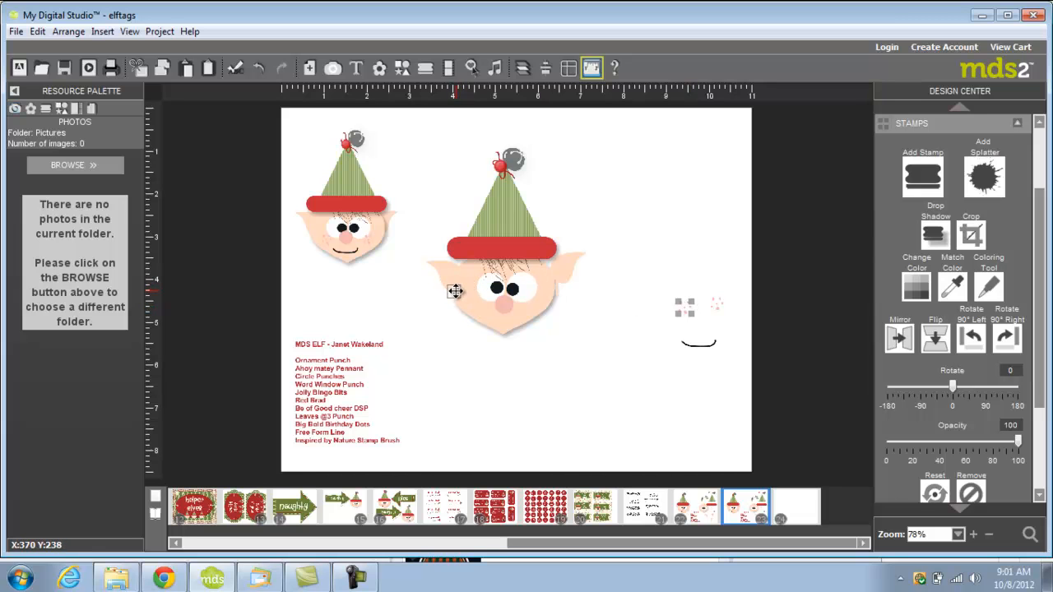
pyautogui.moveTo(684, 310); pyautogui.dragTo(710, 303)
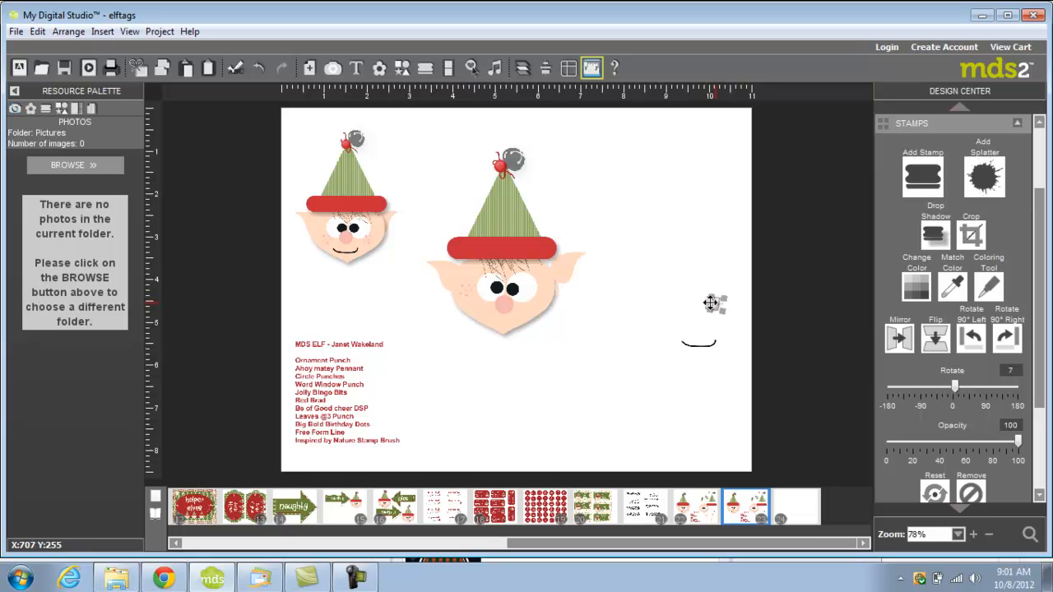
# Move the existing smile line closer to the larger elf and start a new freeform line from the Wave 1 starter shape.
pyautogui.click(700, 344)
pyautogui.moveTo(705, 352); pyautogui.dragTo(641, 275)
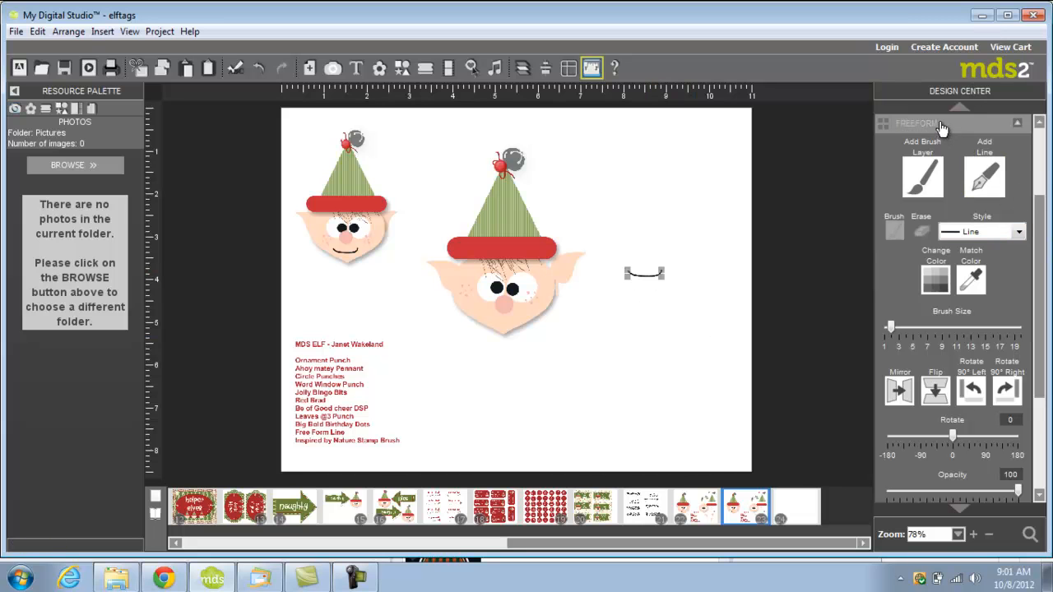
pyautogui.click(989, 177)
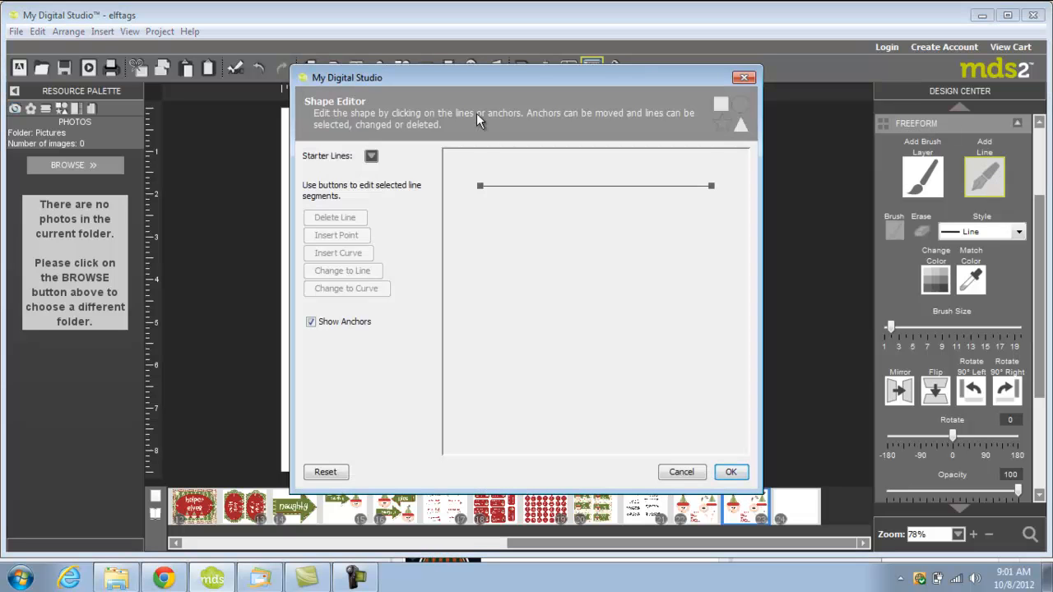
pyautogui.click(371, 156)
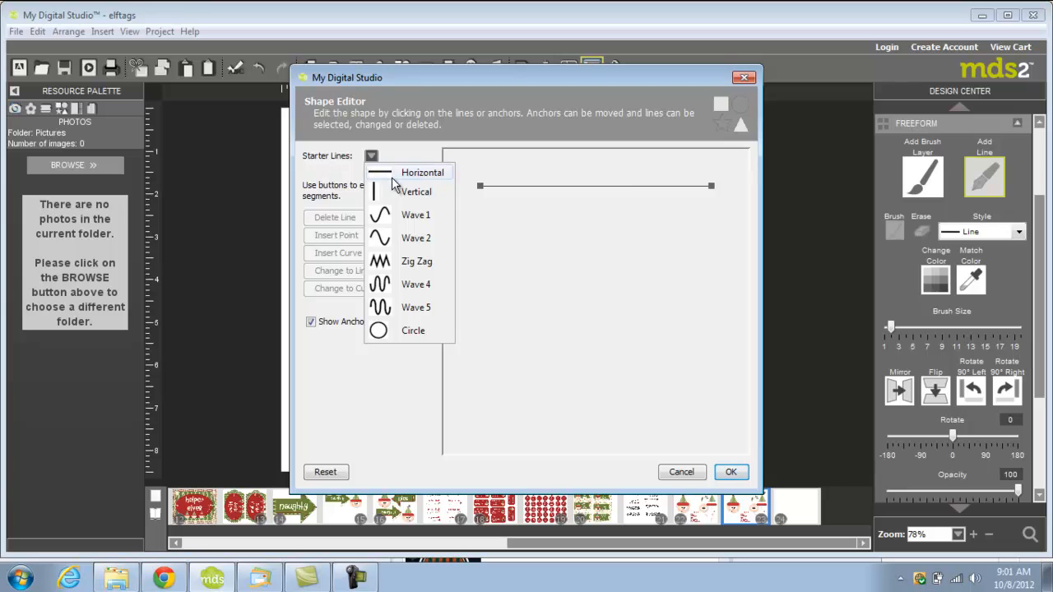
pyautogui.click(403, 215)
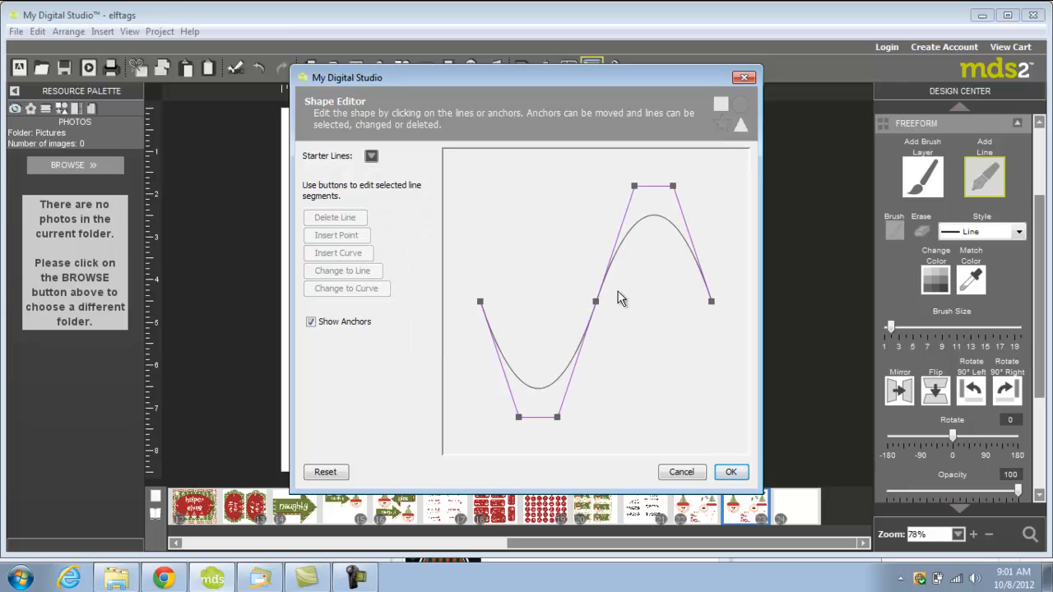
# Reshape the wave's anchors into a lopsided U-shaped smile with a higher right end, and add it to the page.
pyautogui.moveTo(595, 301); pyautogui.dragTo(629, 400)
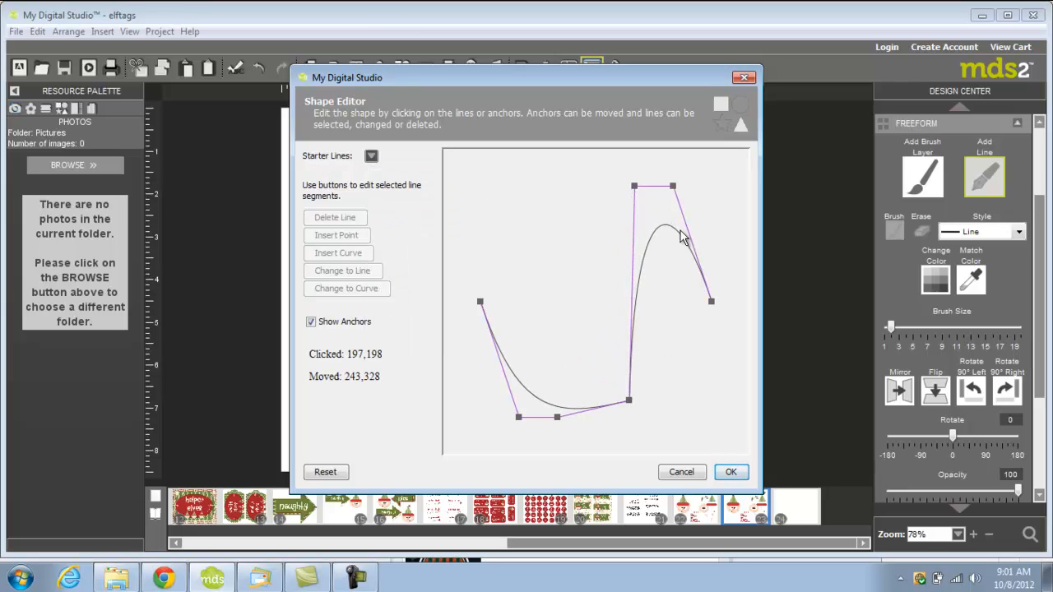
pyautogui.click(637, 190)
pyautogui.click(639, 191)
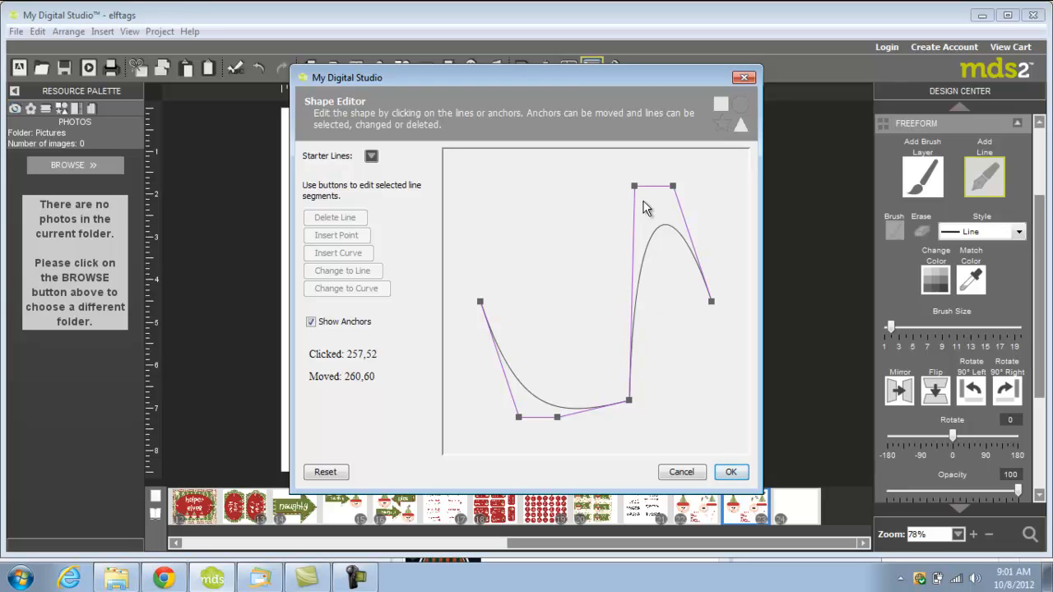
pyautogui.moveTo(640, 203); pyautogui.dragTo(728, 426)
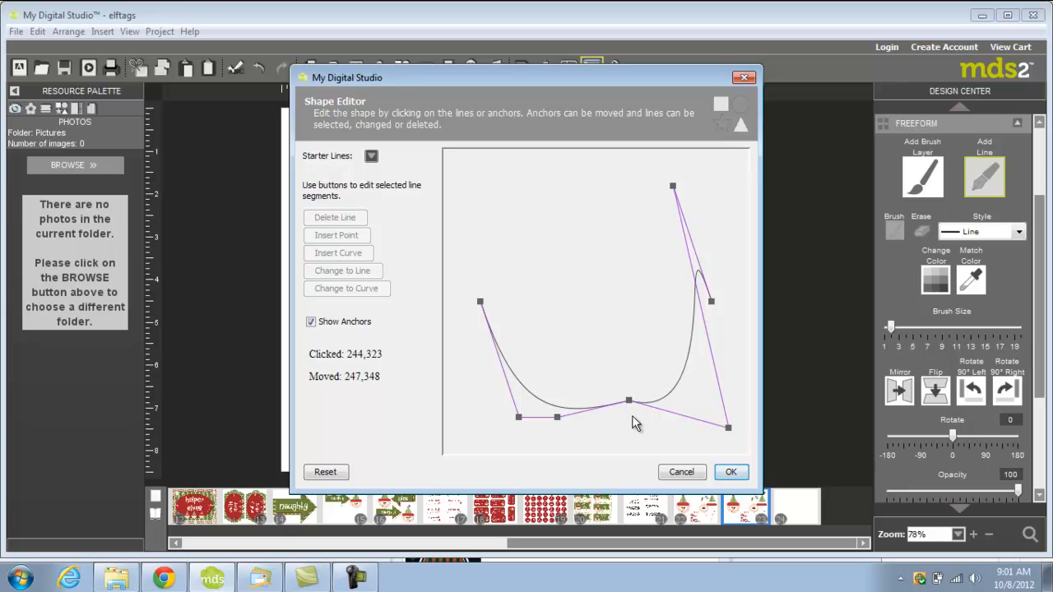
pyautogui.moveTo(712, 301); pyautogui.dragTo(744, 199)
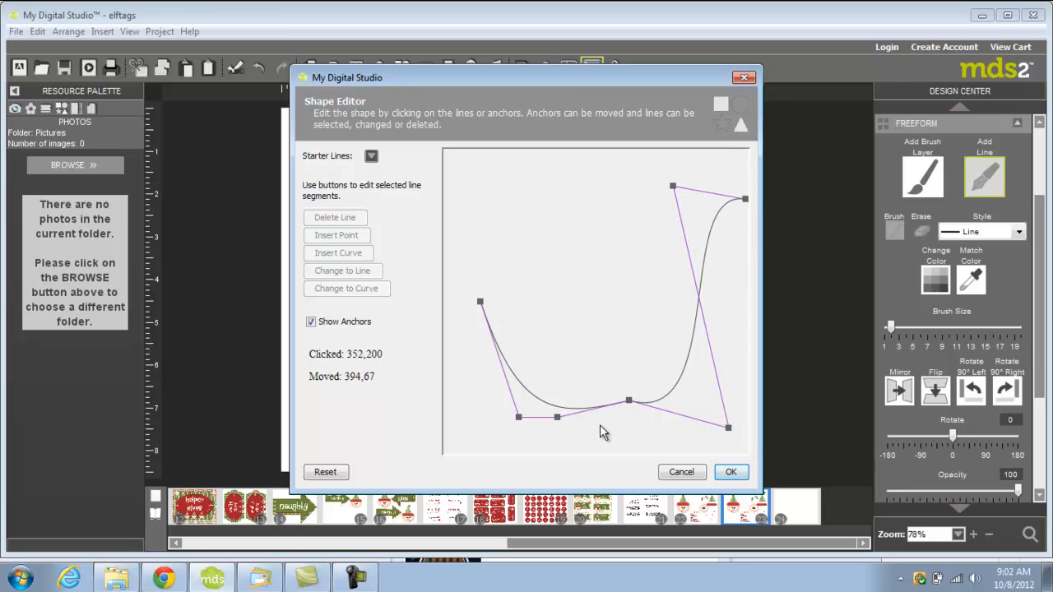
pyautogui.moveTo(628, 401); pyautogui.dragTo(599, 422)
pyautogui.click(479, 307)
pyautogui.click(481, 303)
pyautogui.moveTo(480, 304); pyautogui.dragTo(446, 338)
pyautogui.moveTo(674, 187); pyautogui.dragTo(734, 340)
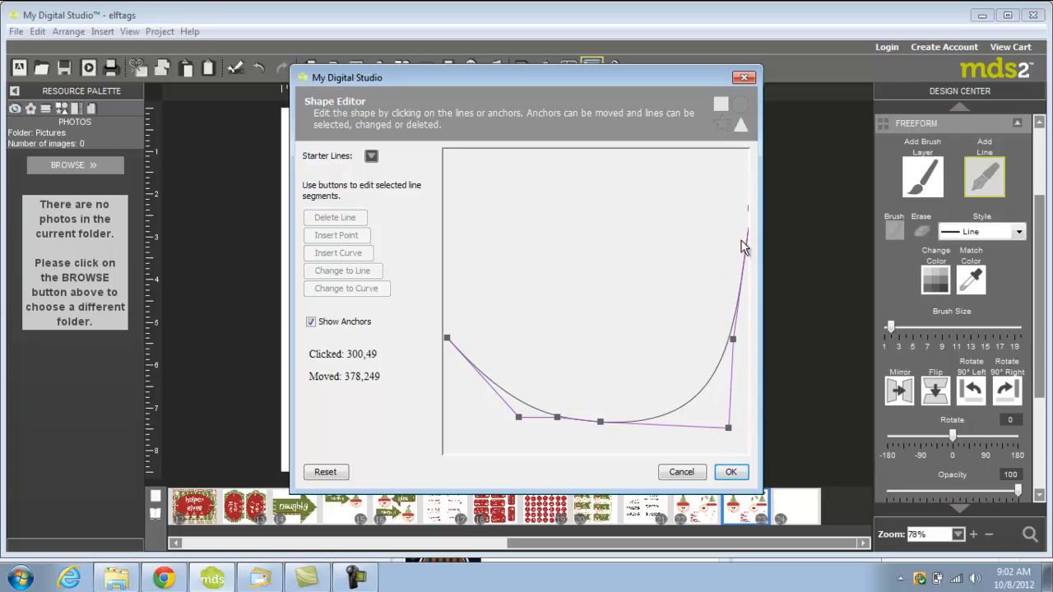
pyautogui.click(731, 472)
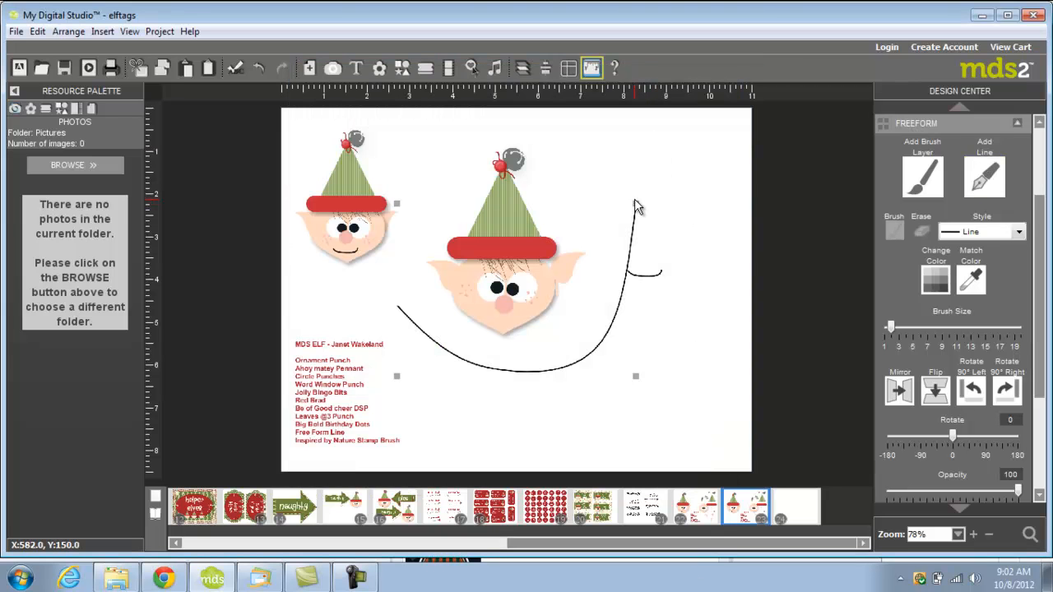
# Shrink the new curved line and place it unrotated beneath the larger elf's nose as the mouth.
pyautogui.moveTo(635, 204); pyautogui.dragTo(515, 321)
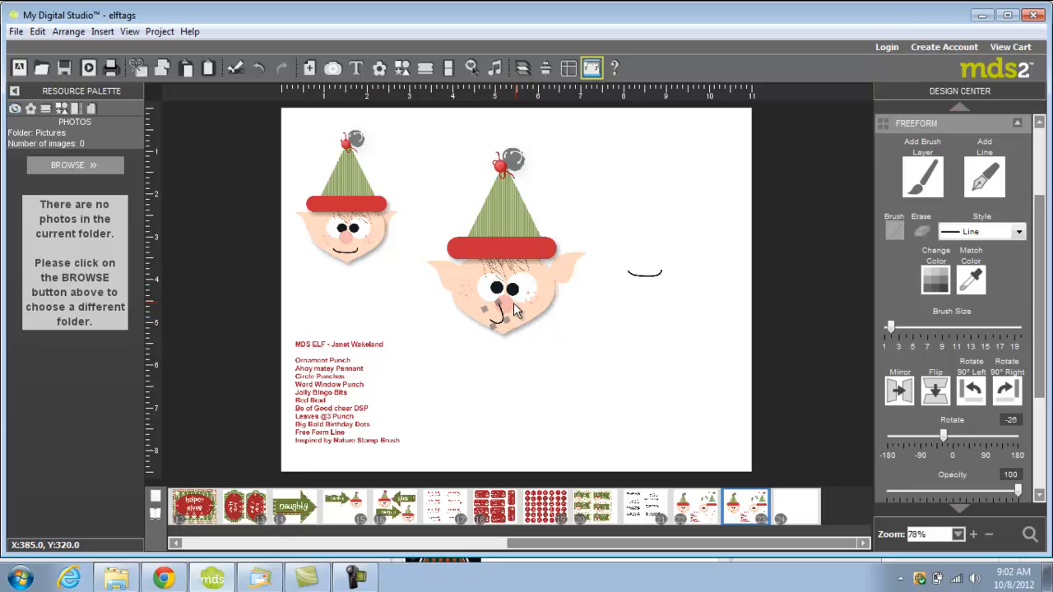
pyautogui.click(258, 68)
pyautogui.moveTo(510, 318); pyautogui.dragTo(516, 312)
pyautogui.click(656, 329)
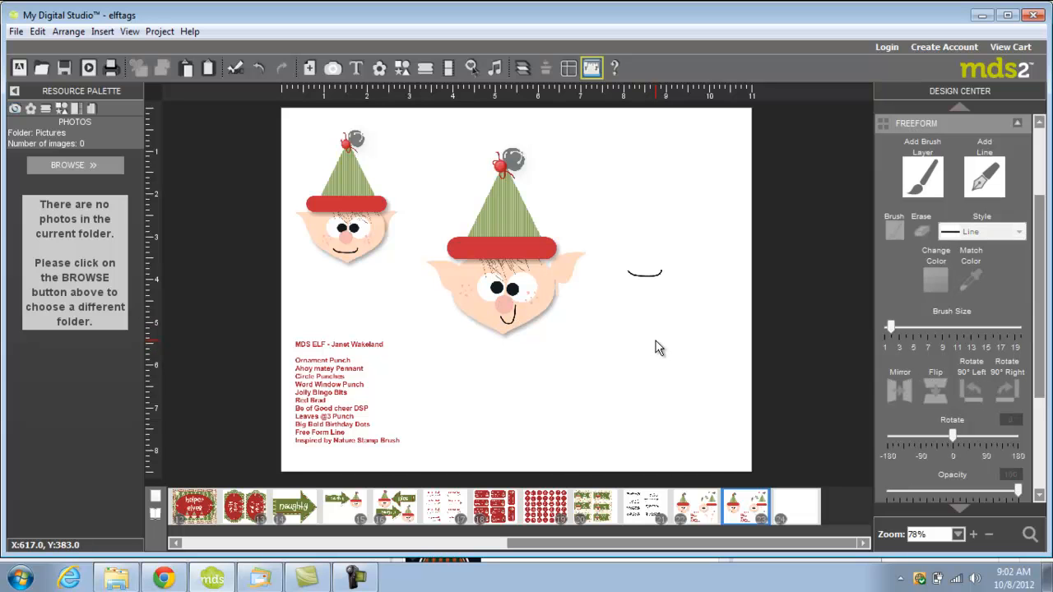
# Move the spare smile line to the blank area below and beside the larger elf.
pyautogui.click(654, 274)
pyautogui.moveTo(584, 380); pyautogui.dragTo(586, 381)
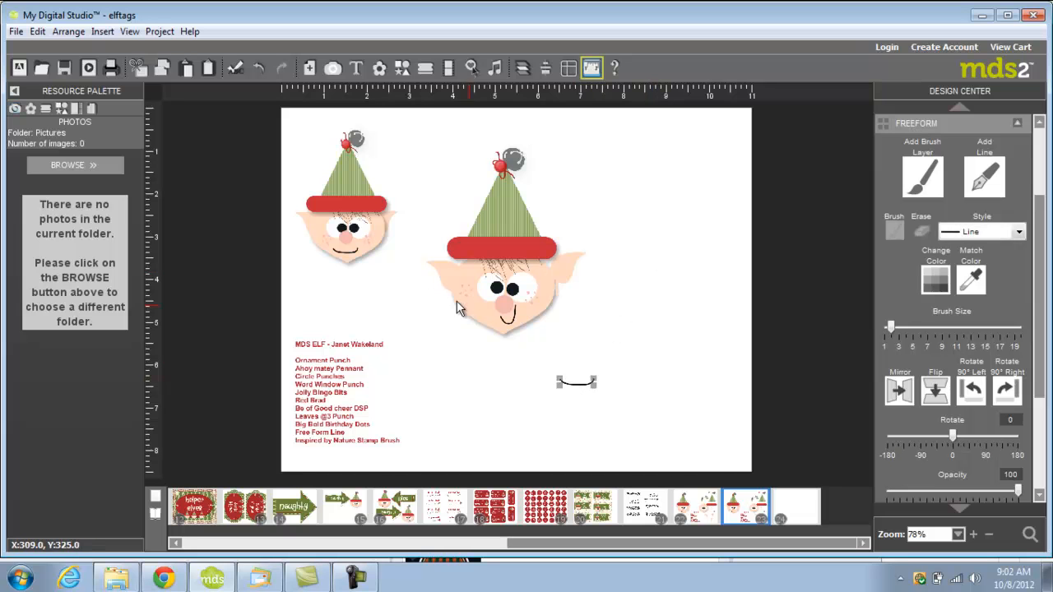
pyautogui.click(342, 186)
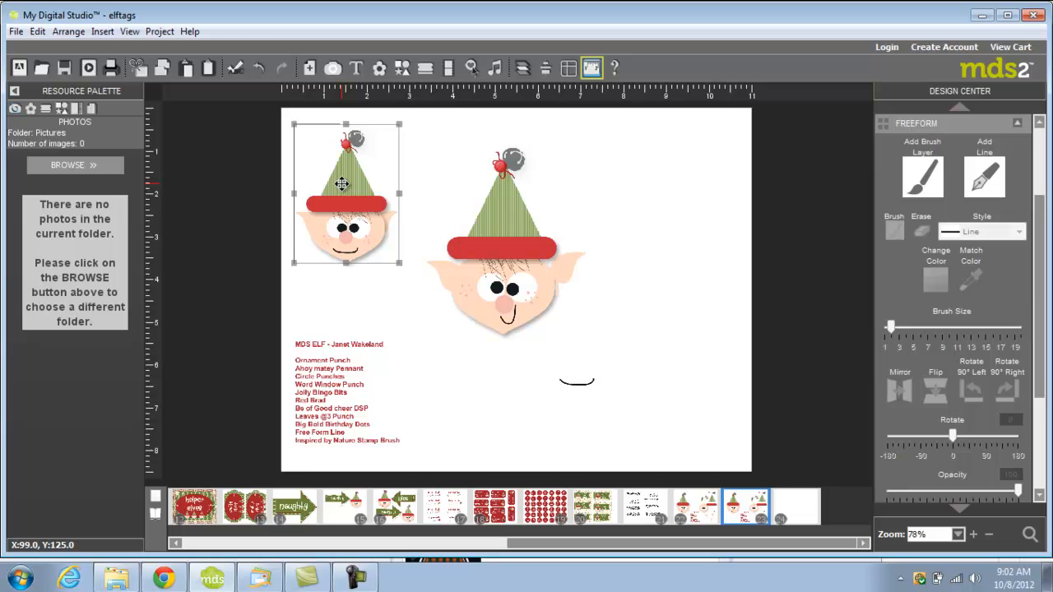
pyautogui.click(724, 340)
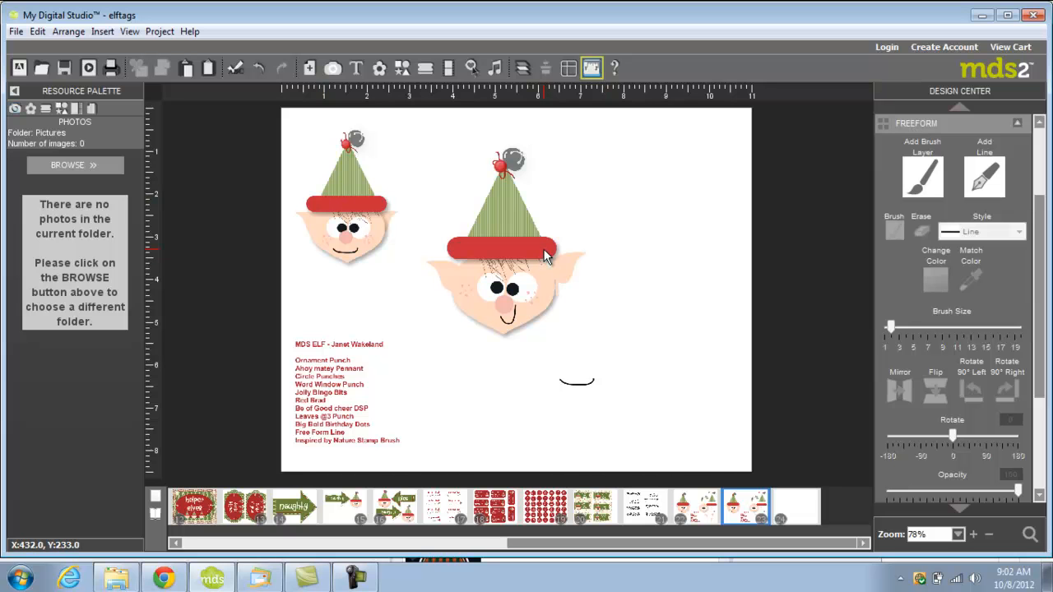
# Select the larger elf's face, mouth, eyes, ears, hat and brad pieces together and group them.
pyautogui.click(513, 316)
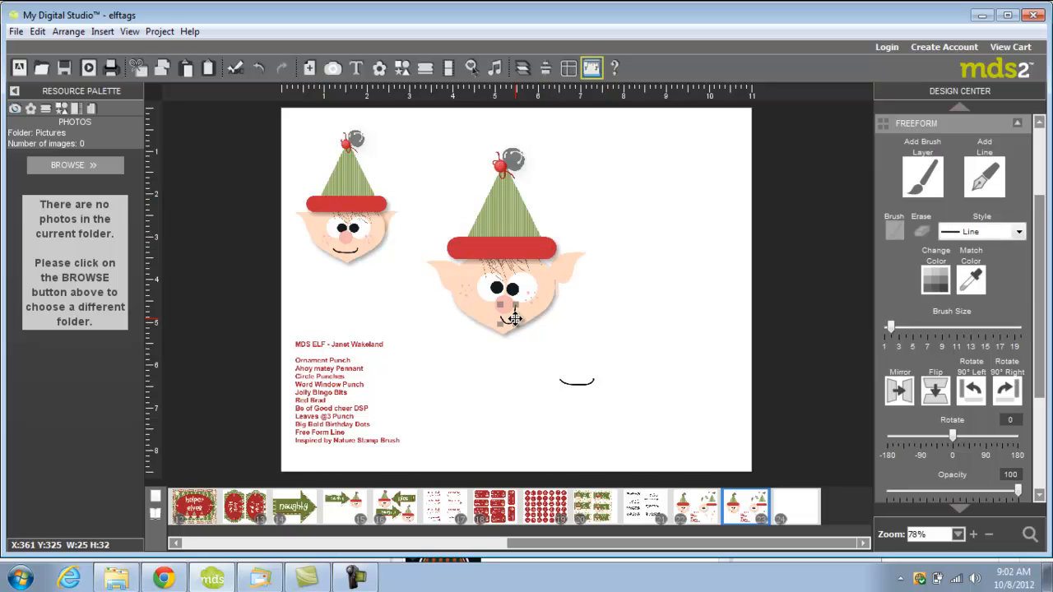
pyautogui.moveTo(508, 311); pyautogui.dragTo(539, 314)
pyautogui.click(497, 290)
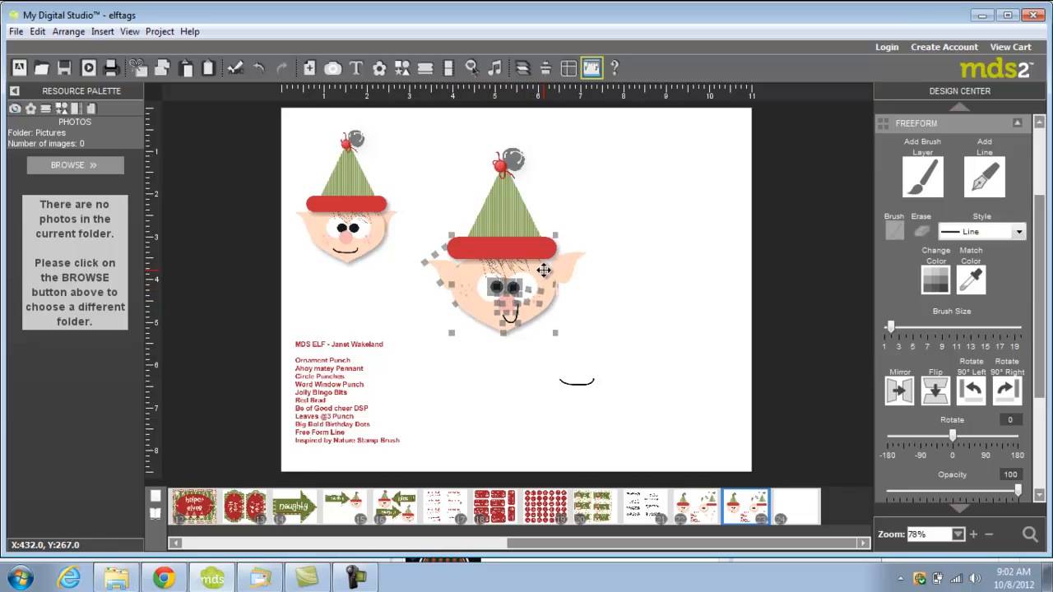
pyautogui.keyDown('ctrl'); pyautogui.click(581, 259); pyautogui.keyUp('ctrl')
pyautogui.keyDown('ctrl'); pyautogui.click(532, 244); pyautogui.keyUp('ctrl')
pyautogui.keyDown('ctrl'); pyautogui.click(506, 210); pyautogui.keyUp('ctrl')
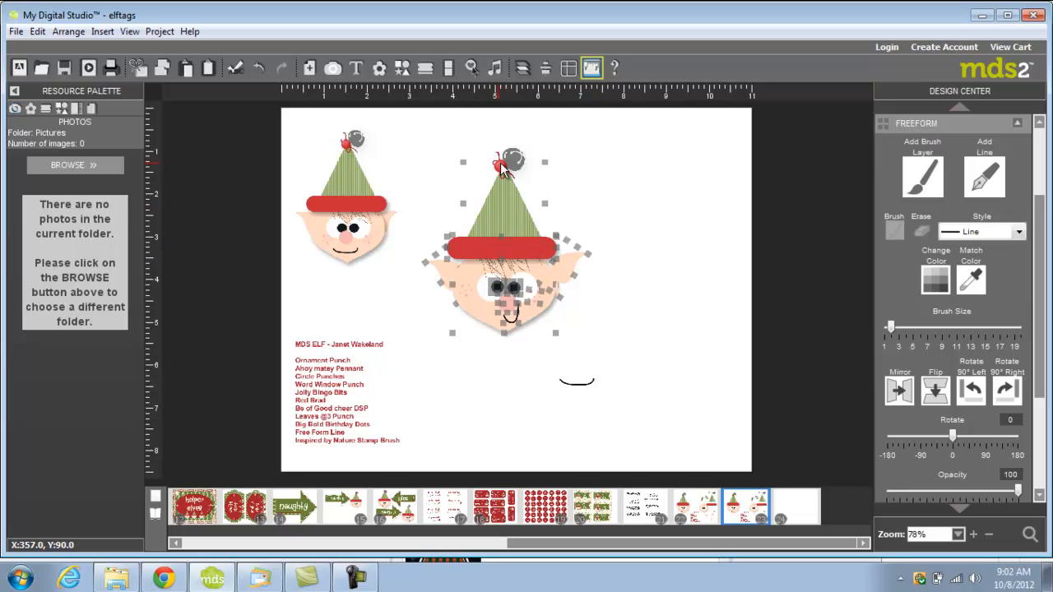
pyautogui.keyDown('ctrl'); pyautogui.click(500, 167); pyautogui.keyUp('ctrl')
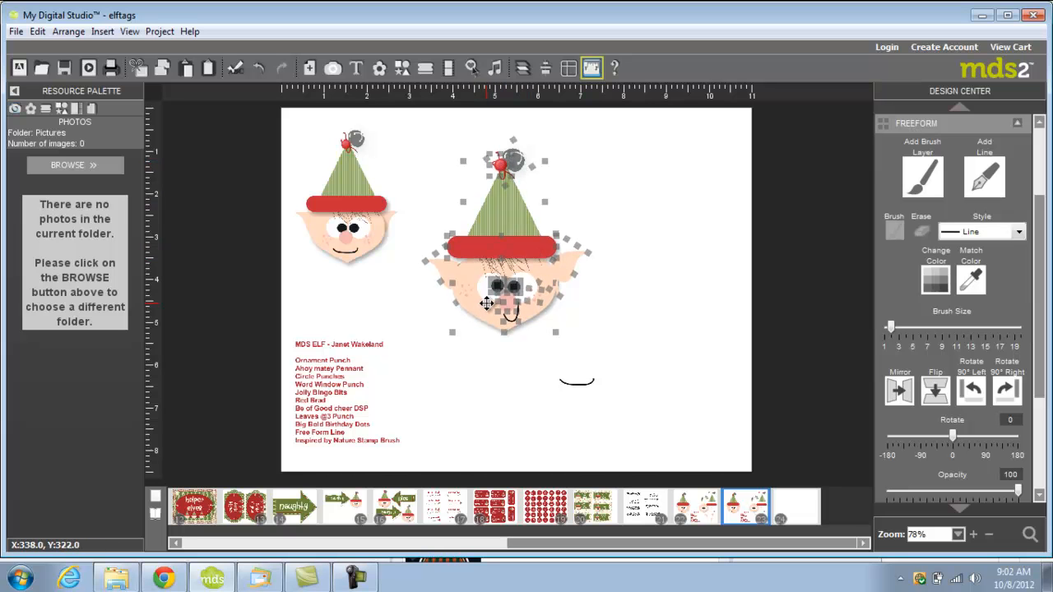
pyautogui.moveTo(485, 297); pyautogui.dragTo(482, 298)
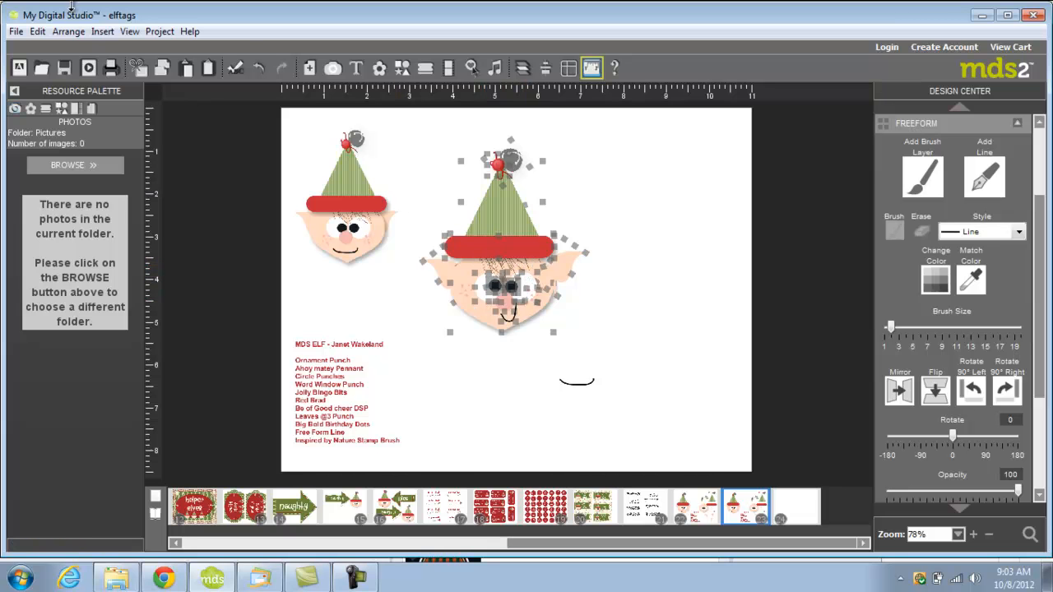
pyautogui.click(69, 31)
pyautogui.click(85, 85)
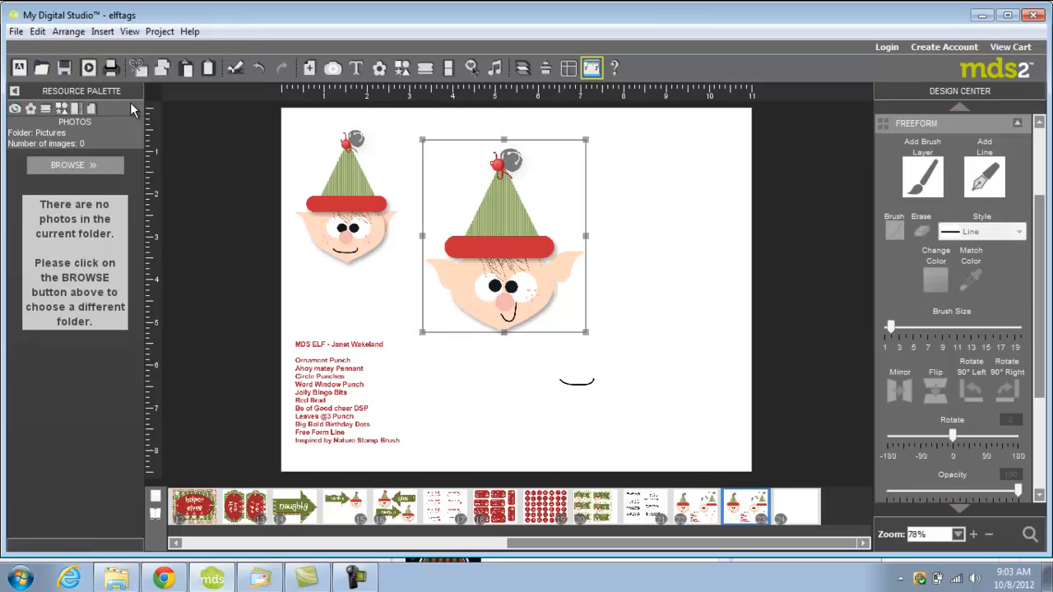
# Save the elf group under the name punchartelf.
pyautogui.rightClick(509, 241)
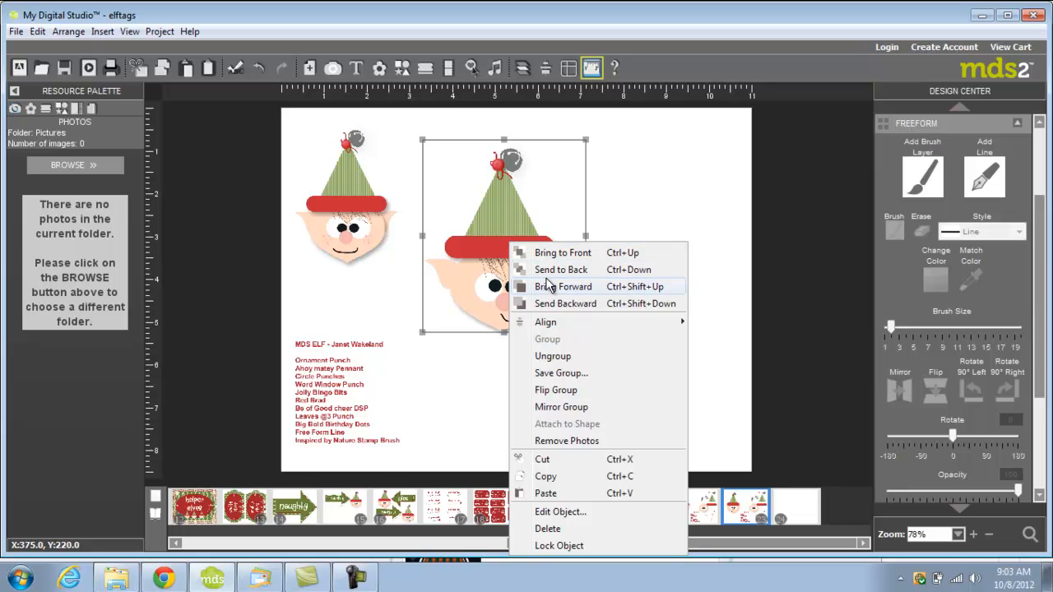
pyautogui.click(559, 374)
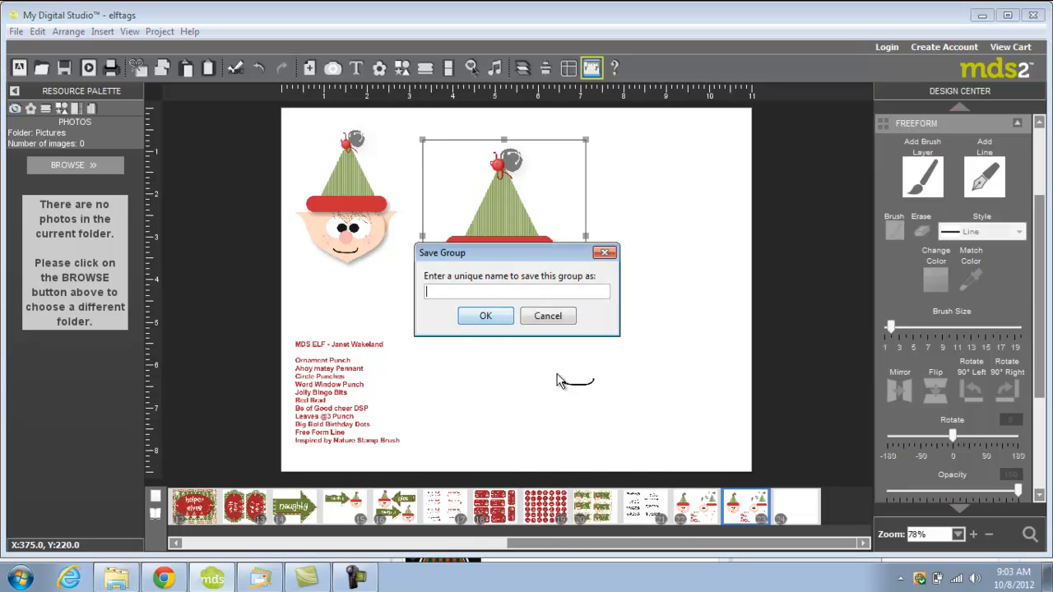
pyautogui.write('punchartelf')
pyautogui.click(483, 316)
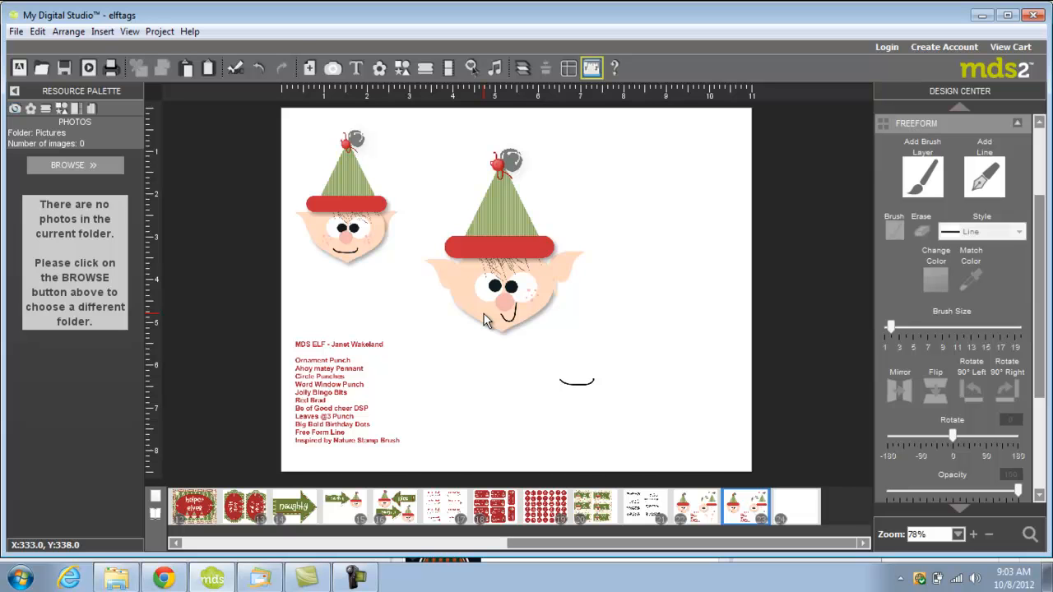
# Import the saved group punchartelf onto the page.
pyautogui.click(102, 32)
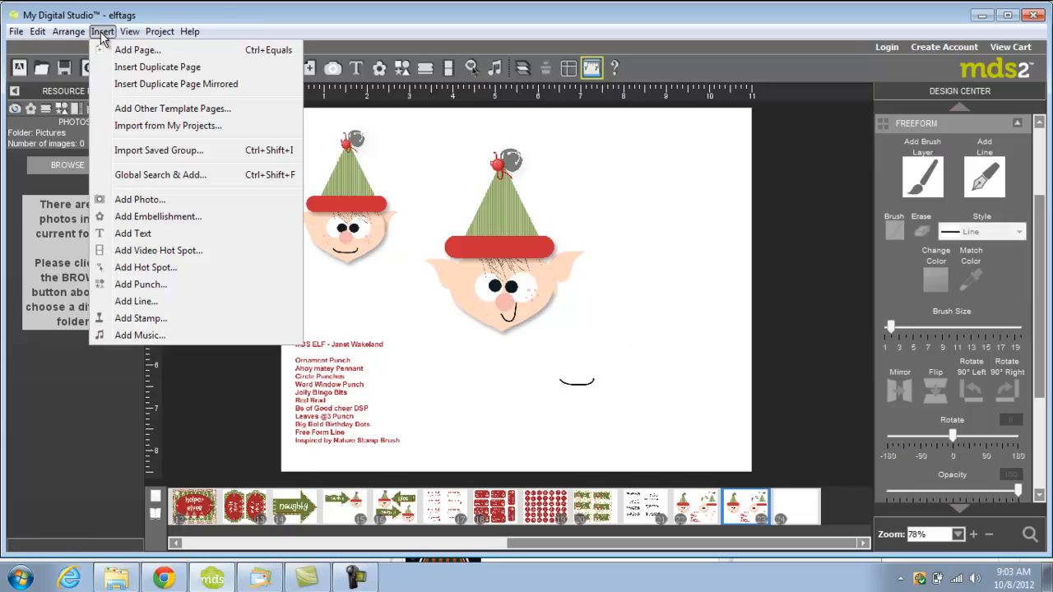
pyautogui.click(158, 150)
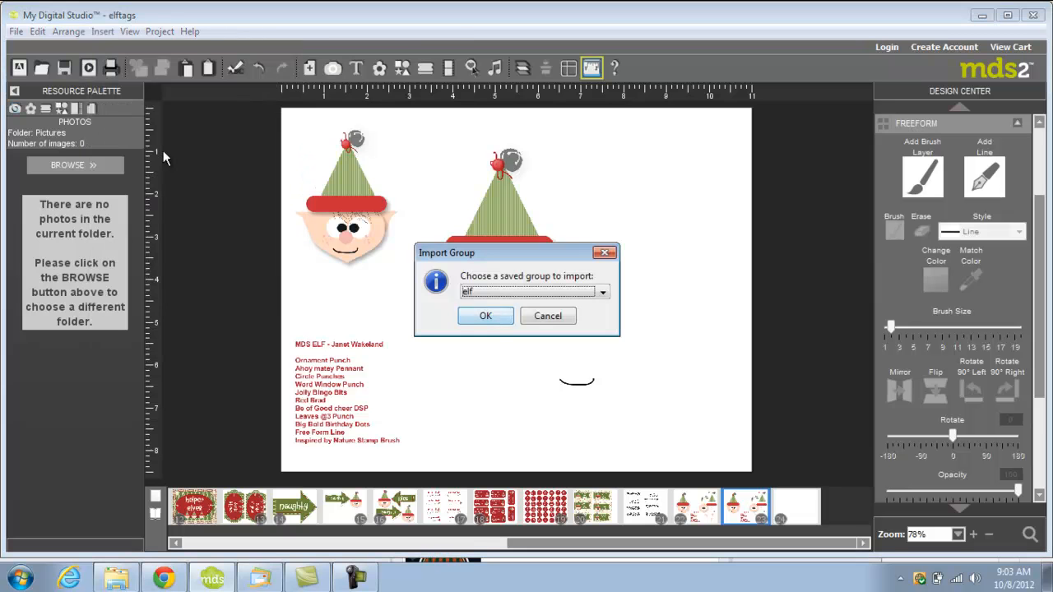
pyautogui.click(603, 292)
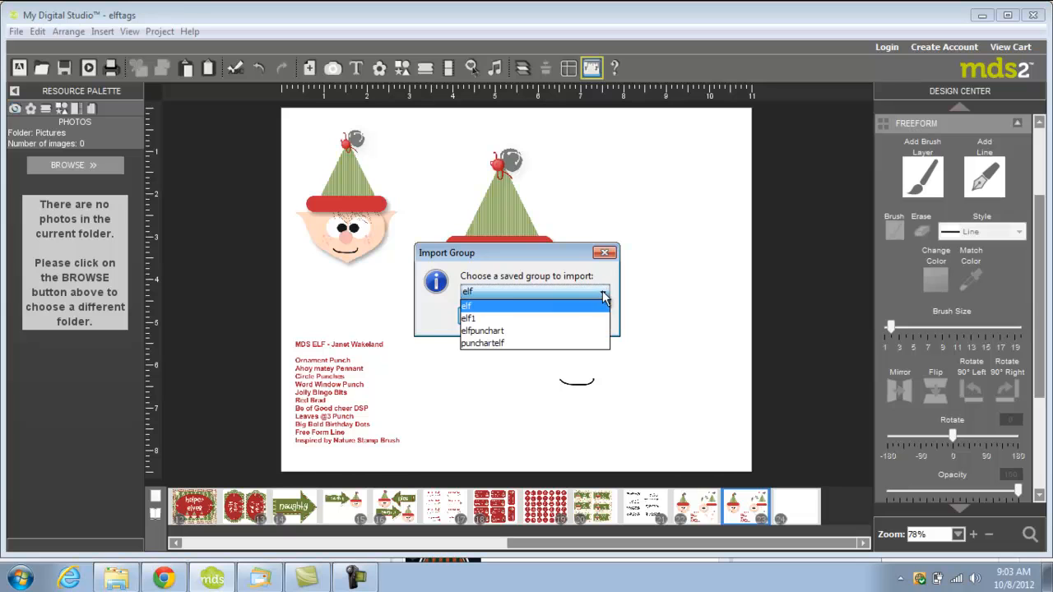
pyautogui.click(501, 342)
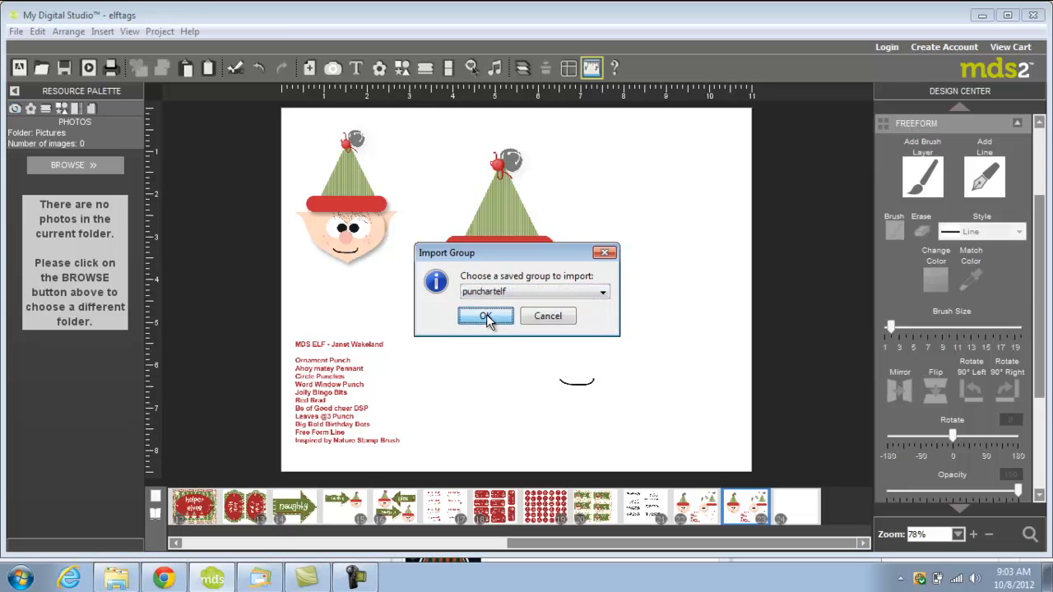
pyautogui.click(486, 316)
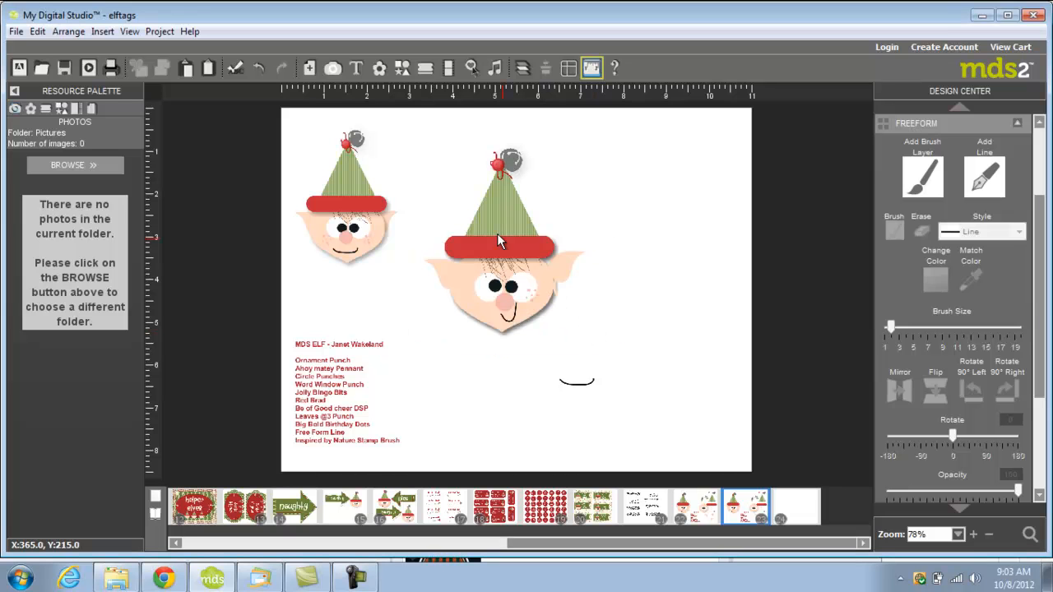
# Separate the two large elf groups, placing one over the small sample elf and the other in the page's empty right area.
pyautogui.moveTo(489, 216); pyautogui.dragTo(426, 196)
pyautogui.click(632, 269)
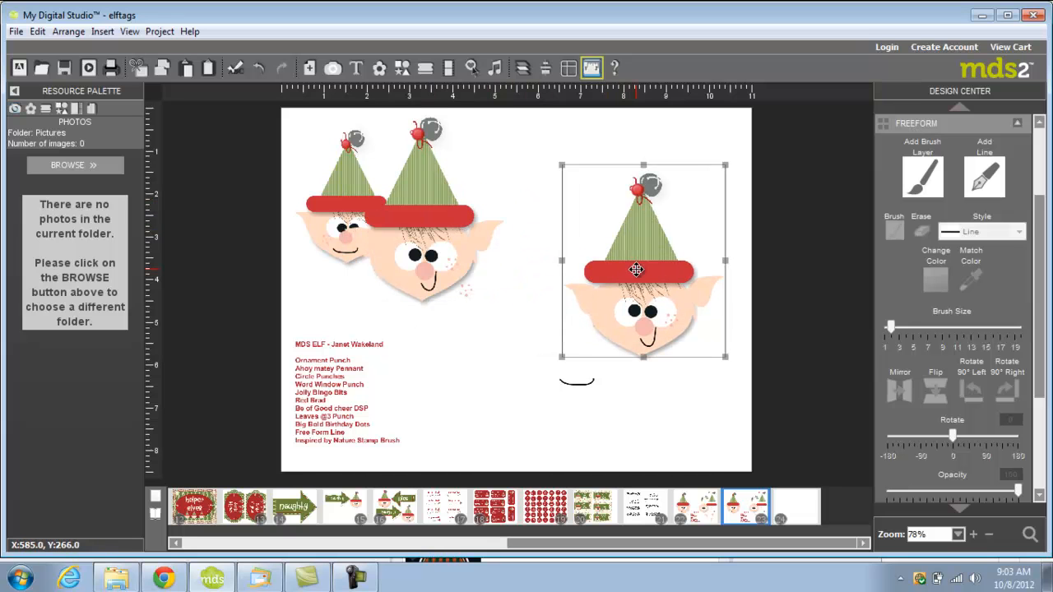
pyautogui.moveTo(631, 269); pyautogui.dragTo(620, 264)
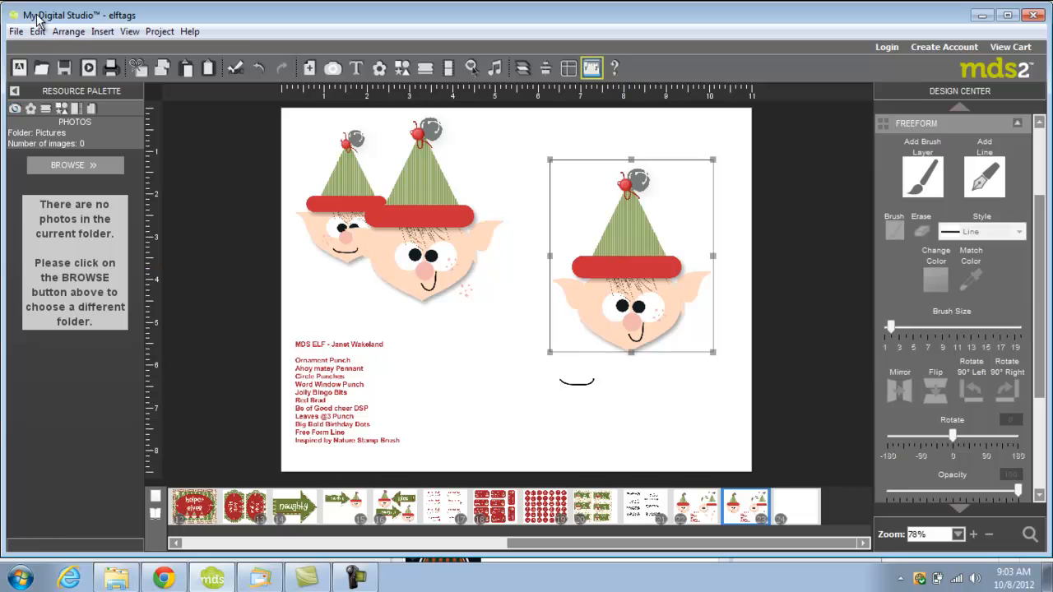
# Ungroup the large elf on the right side of the page and deselect its pieces.
pyautogui.click(68, 33)
pyautogui.click(82, 100)
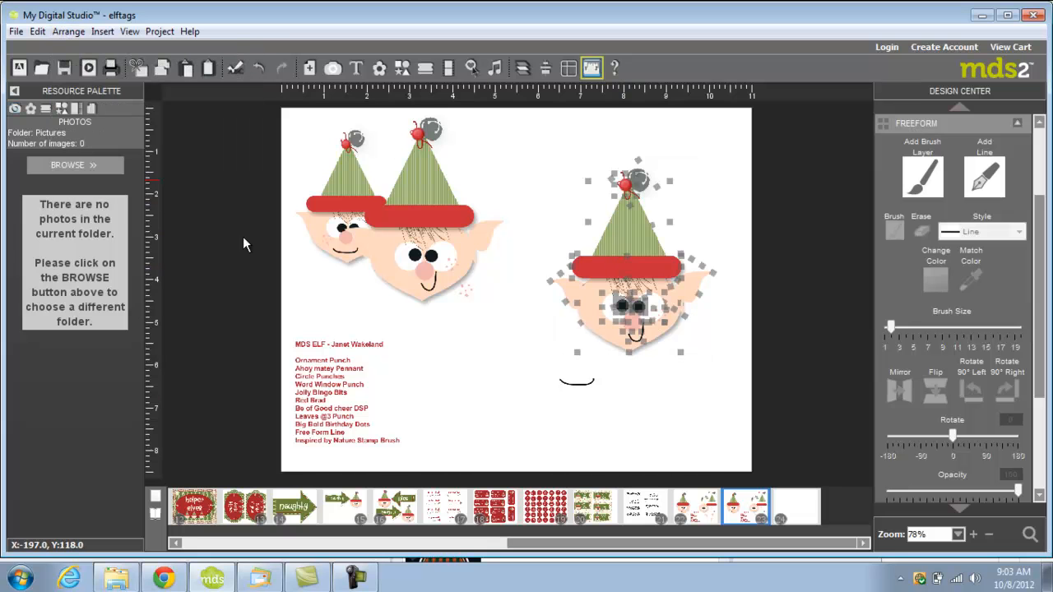
pyautogui.click(631, 431)
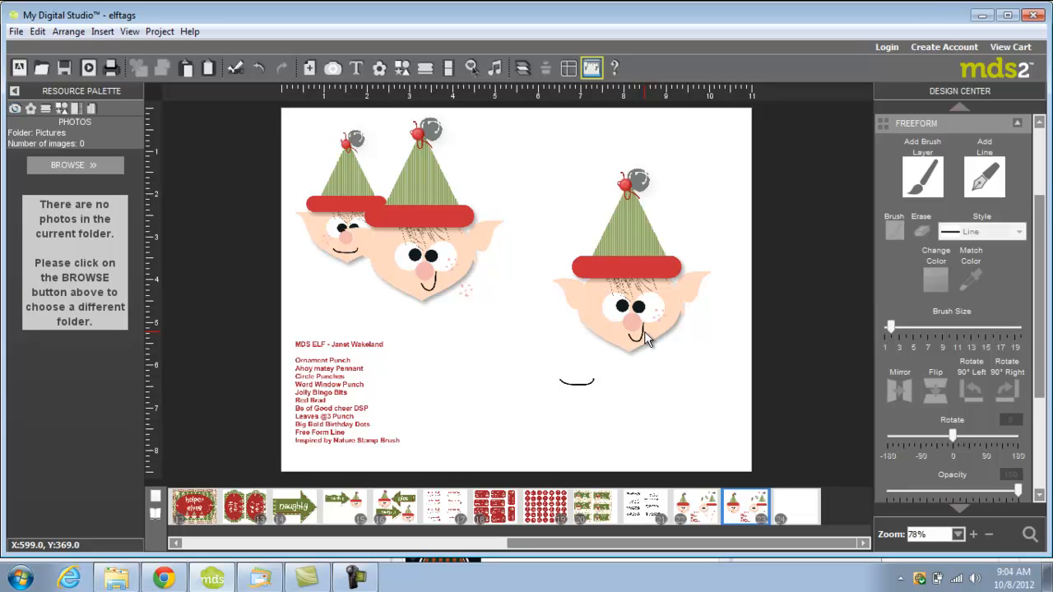
# Open the project's first page to view the elf snacks design.
pyautogui.moveTo(633, 543); pyautogui.dragTo(255, 539)
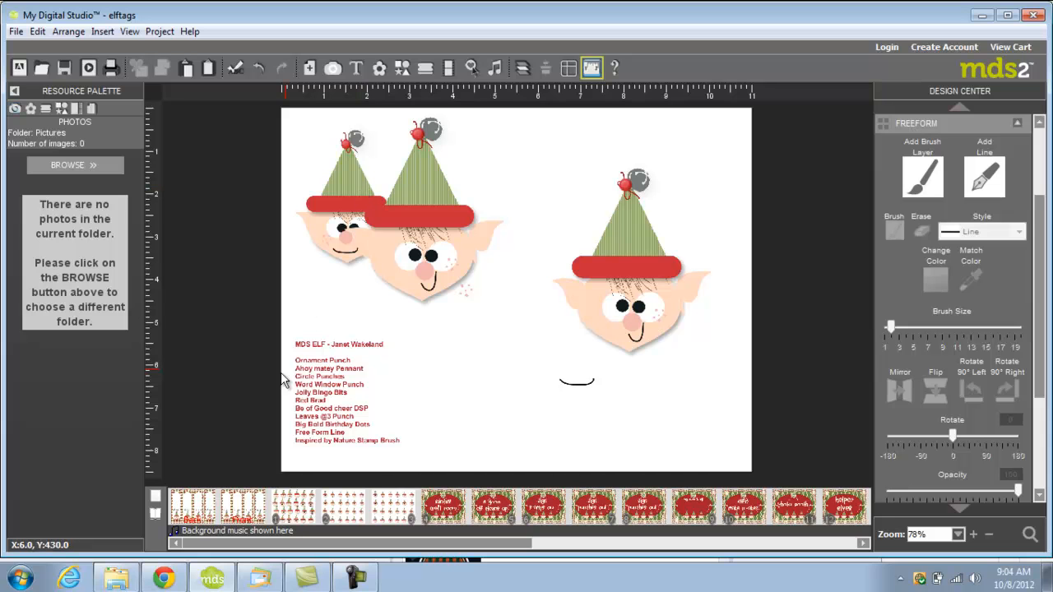
pyautogui.click(186, 504)
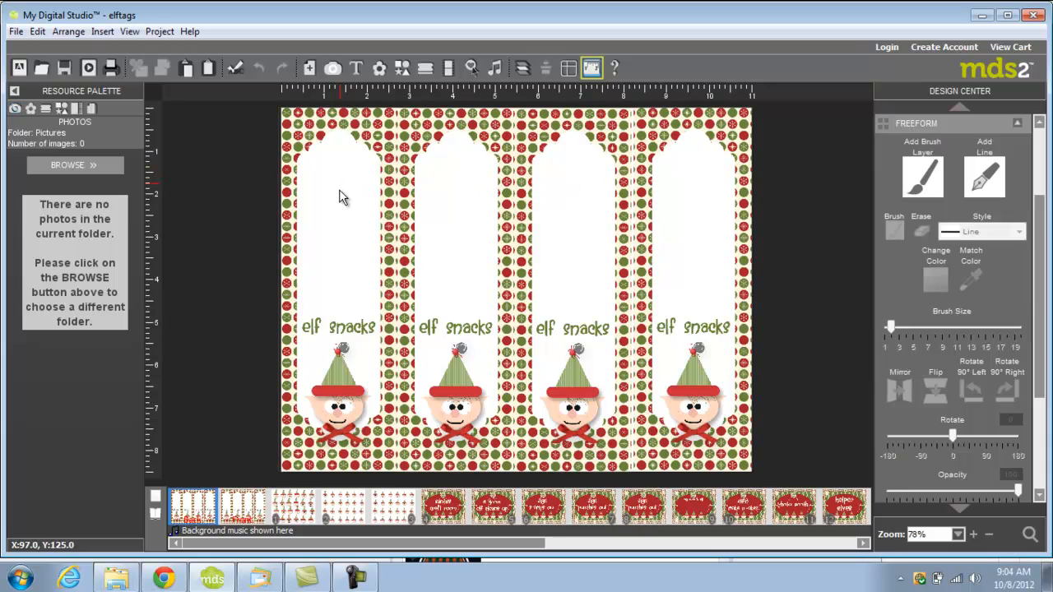
# View the sheet of elf heads, the santa's craft room sign and the be your best elf page.
pyautogui.click(294, 514)
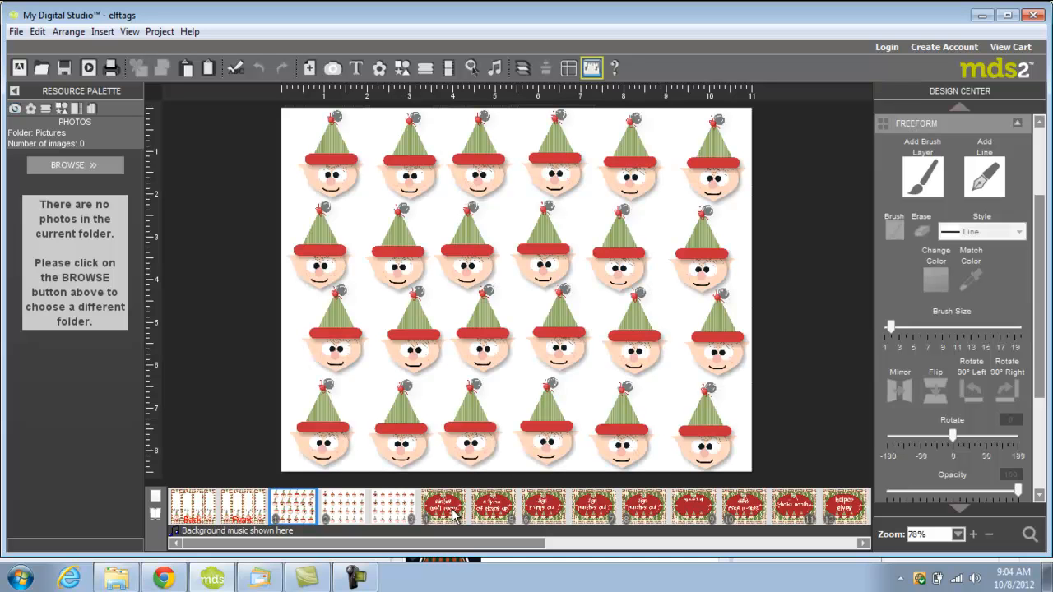
pyautogui.click(451, 511)
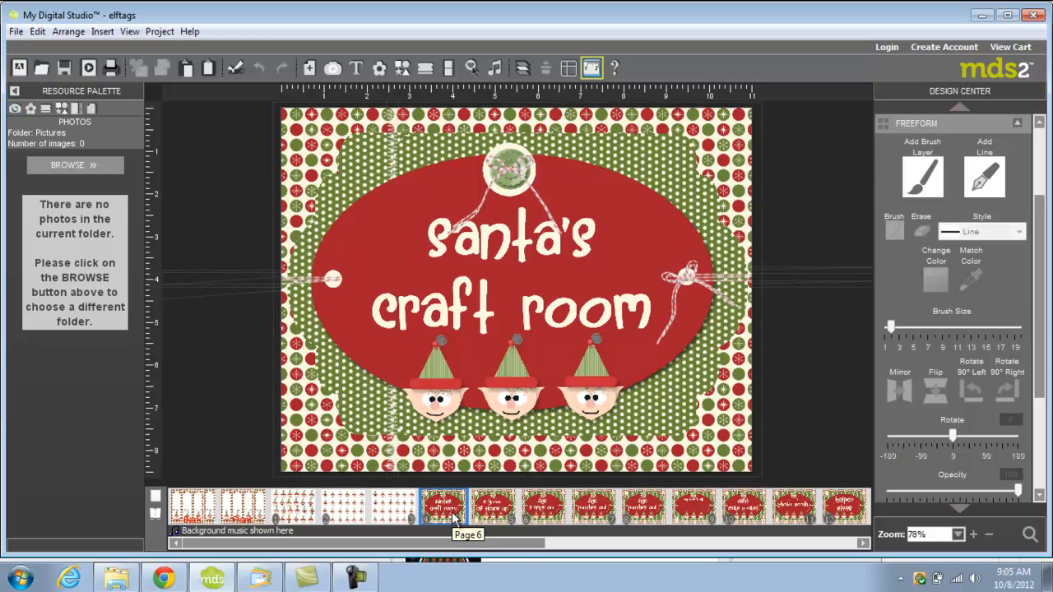
pyautogui.moveTo(513, 544); pyautogui.dragTo(678, 567)
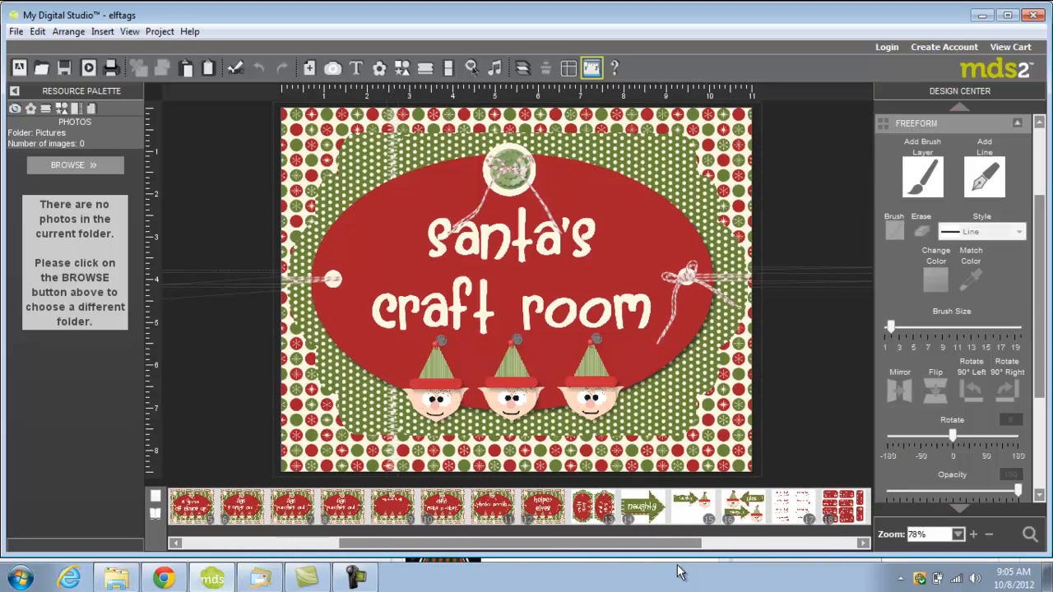
pyautogui.click(801, 510)
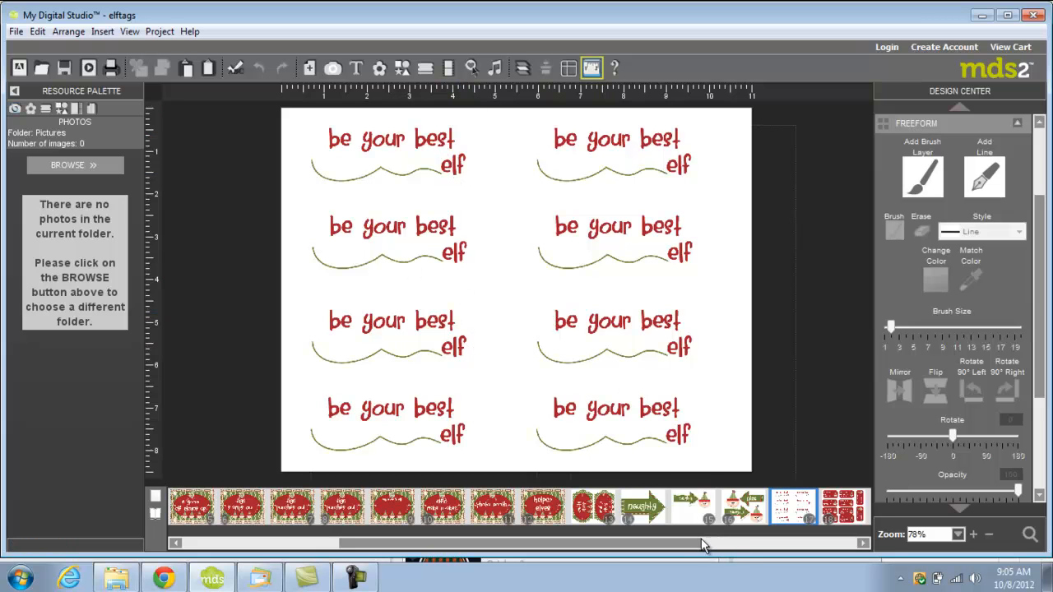
# Open the page of red crafted by elf tags and select its first tag.
pyautogui.moveTo(692, 547); pyautogui.dragTo(784, 556)
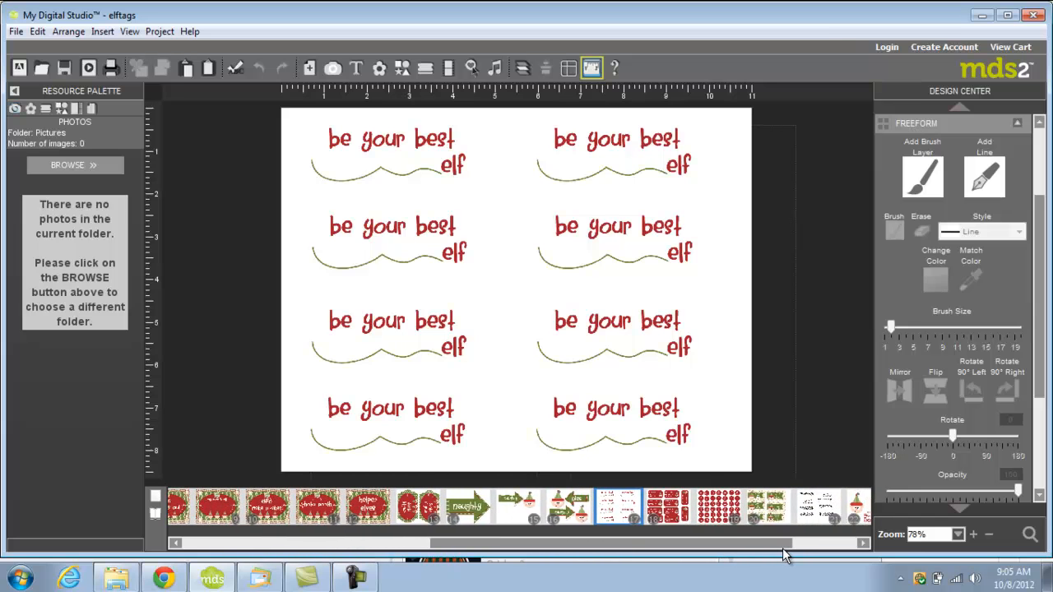
pyautogui.click(679, 504)
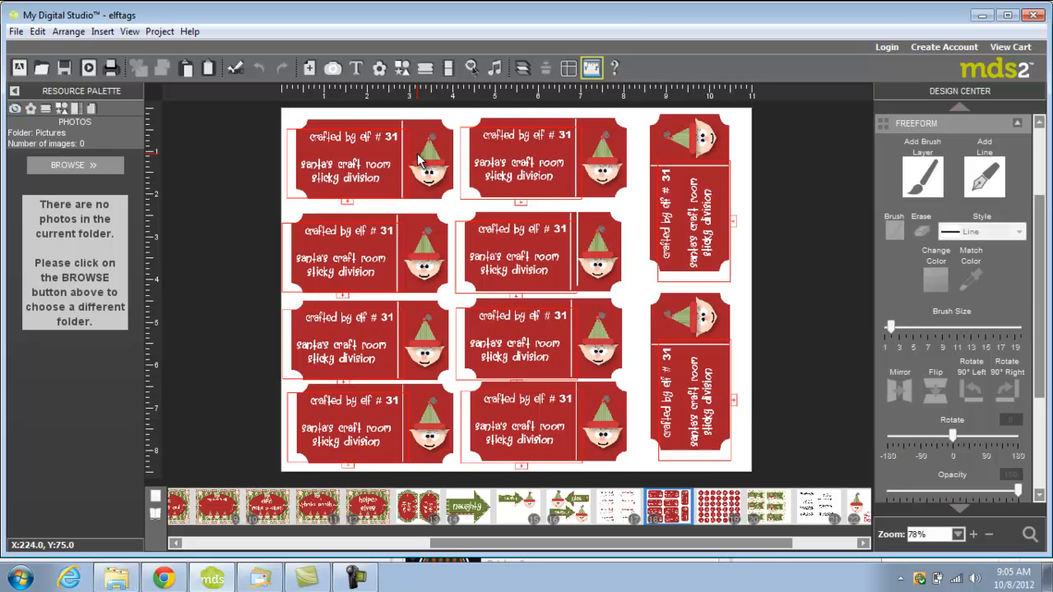
pyautogui.click(433, 157)
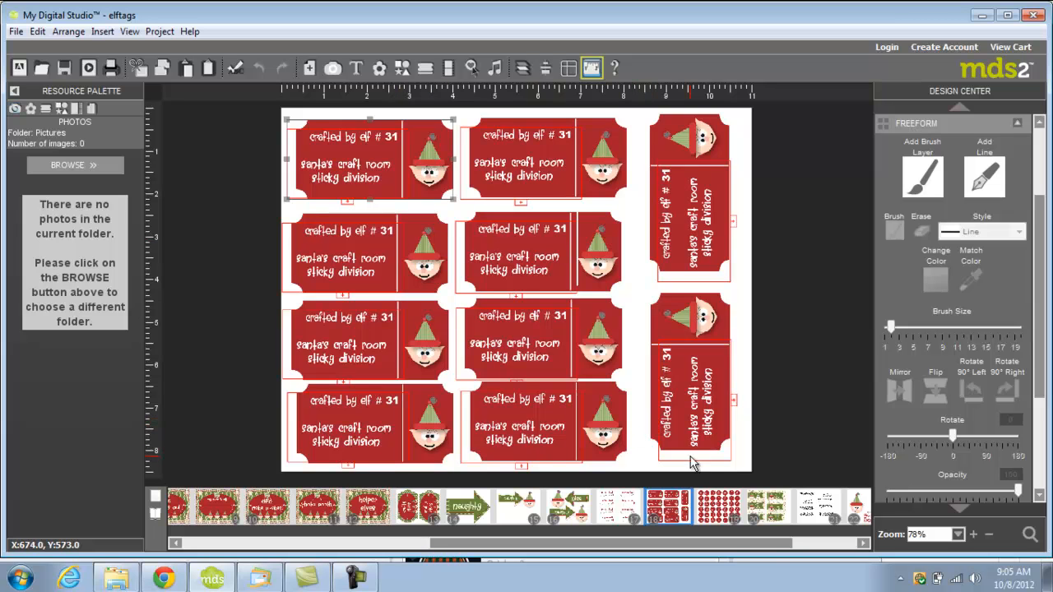
# Open the you've been elfed page and shift its first tag slightly downward.
pyautogui.click(780, 516)
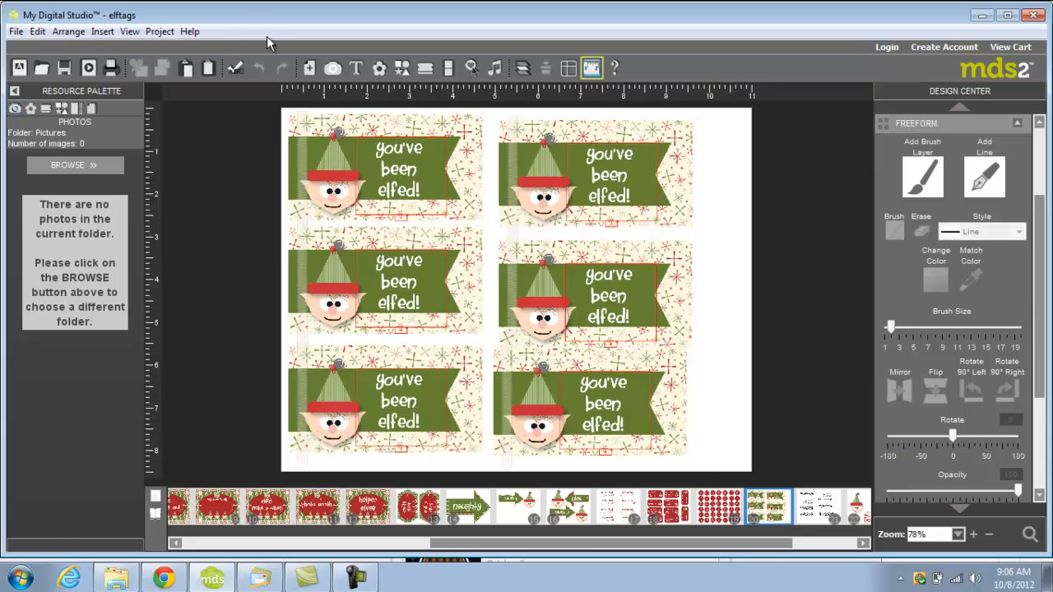
pyautogui.click(376, 119)
pyautogui.moveTo(376, 119); pyautogui.dragTo(395, 133)
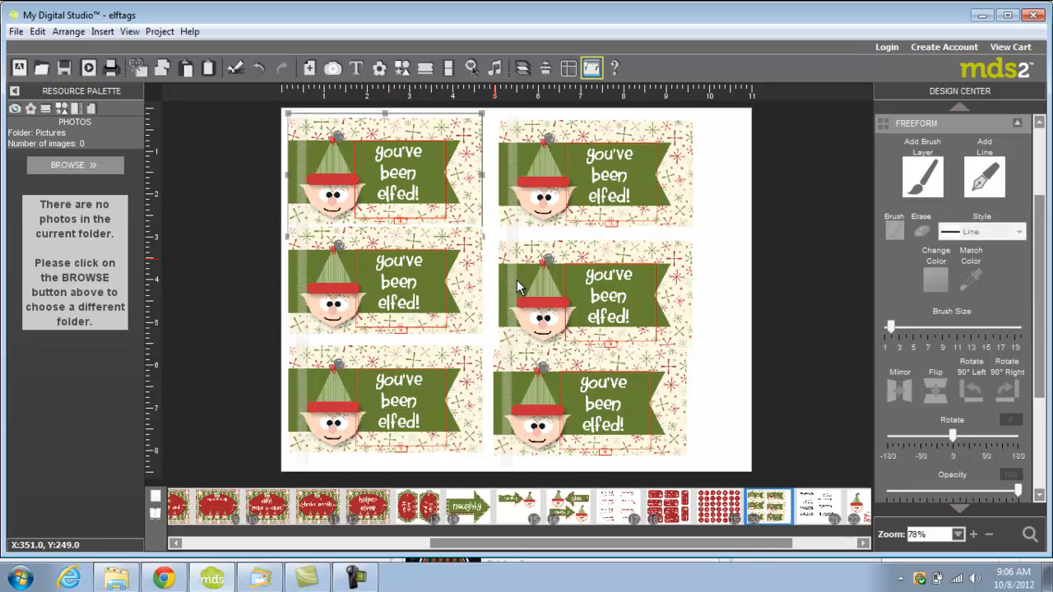
# Open the page with the elf and its separate parts, and copy the assembled elf group.
pyautogui.moveTo(765, 543); pyautogui.dragTo(829, 540)
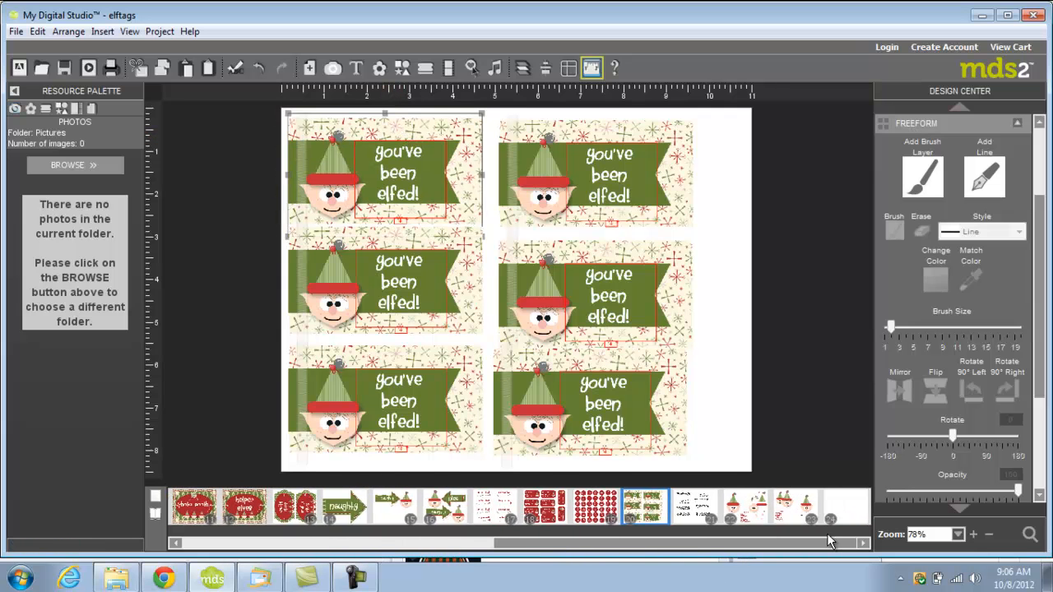
pyautogui.click(747, 507)
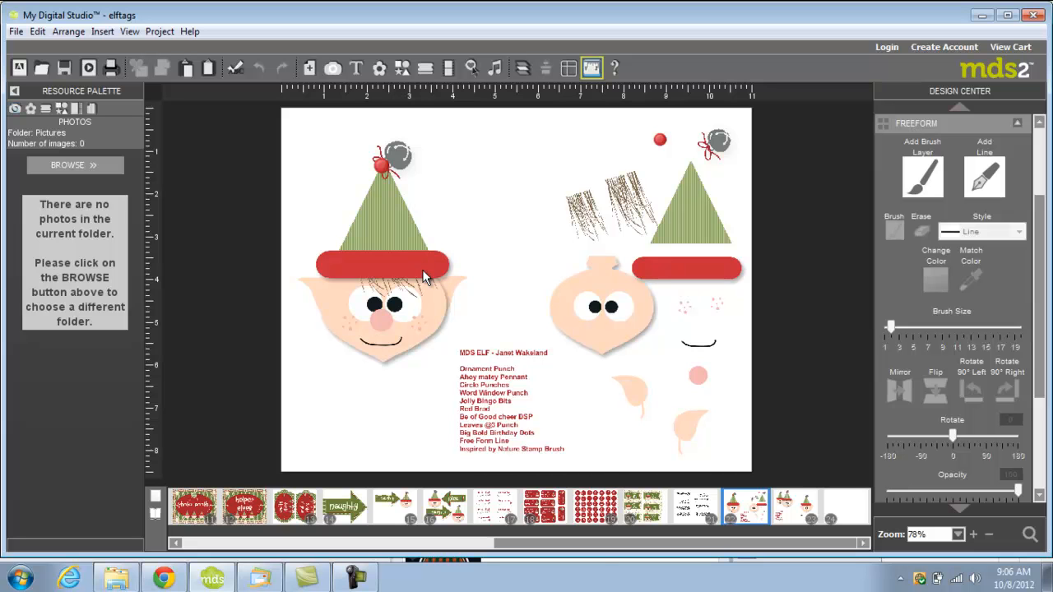
pyautogui.click(426, 277)
pyautogui.rightClick(427, 277)
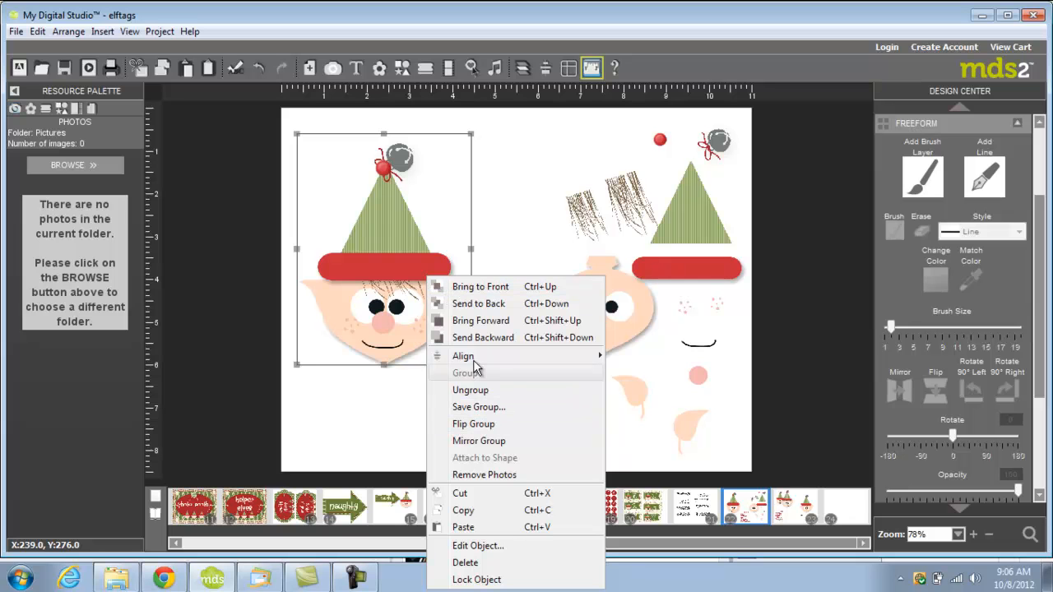
pyautogui.click(479, 511)
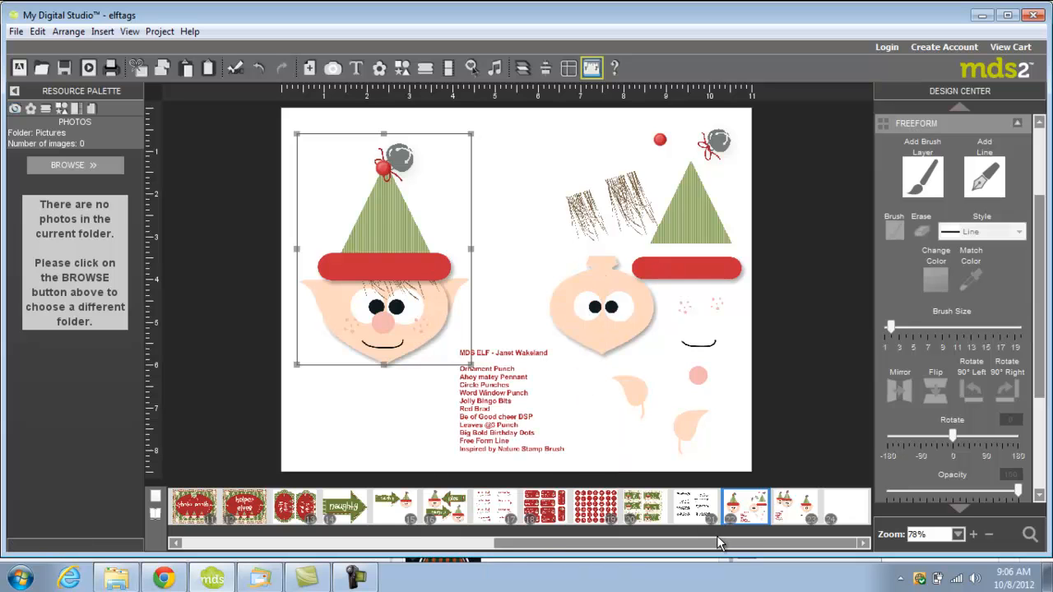
# Paste the copied elf onto the blank last page.
pyautogui.click(856, 506)
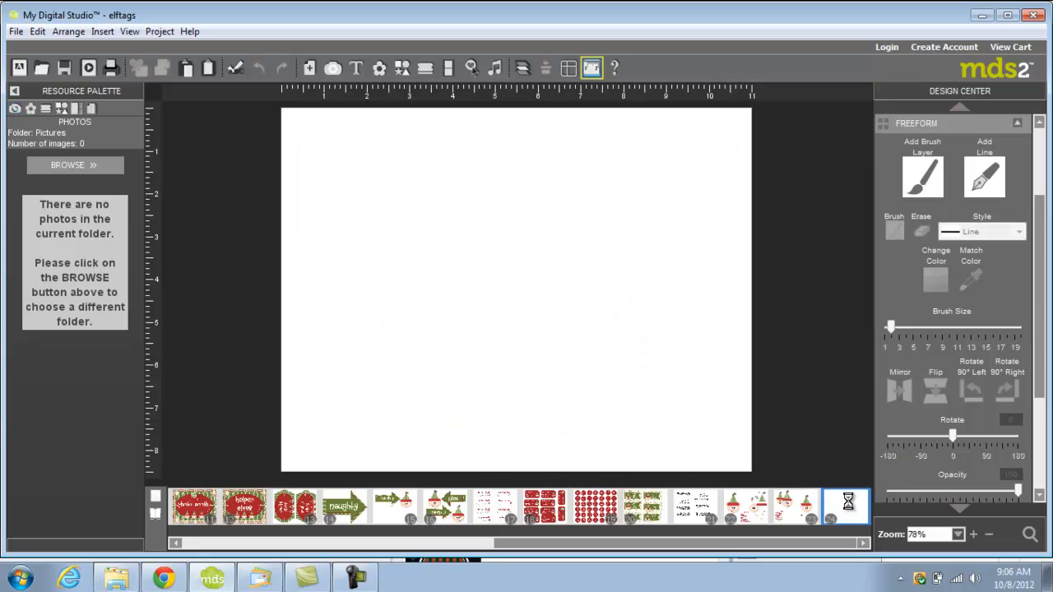
pyautogui.rightClick(474, 287)
pyautogui.click(510, 291)
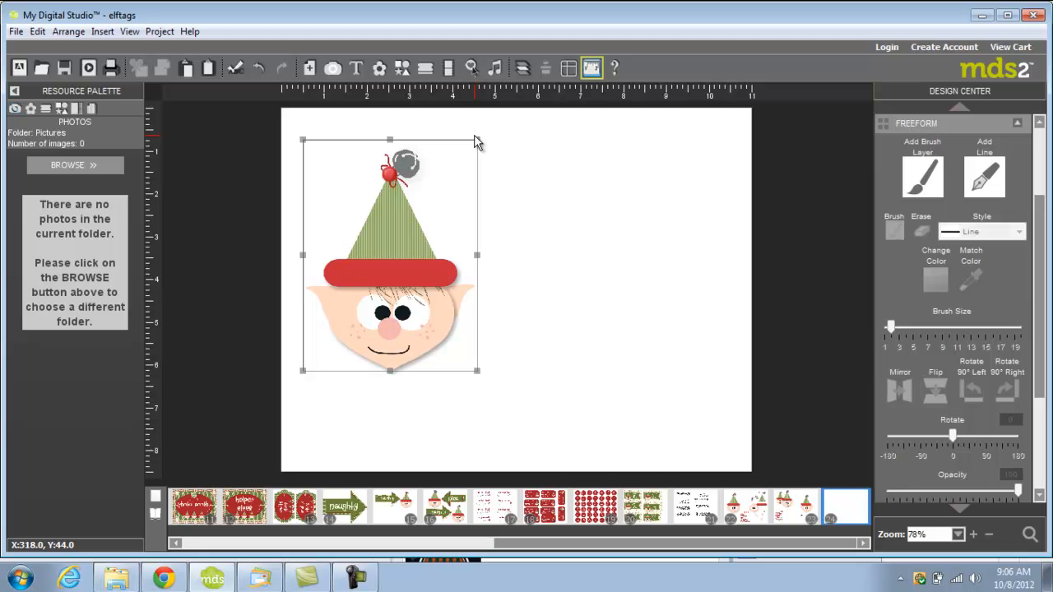
# Turn the pasted elf sideways with its hat pointing right, and enlarge it until it nearly fills the page.
pyautogui.moveTo(477, 140); pyautogui.dragTo(517, 358)
pyautogui.moveTo(445, 287); pyautogui.dragTo(732, 439)
pyautogui.moveTo(486, 301); pyautogui.dragTo(472, 286)
pyautogui.moveTo(349, 160); pyautogui.dragTo(301, 125)
pyautogui.moveTo(528, 235); pyautogui.dragTo(528, 248)
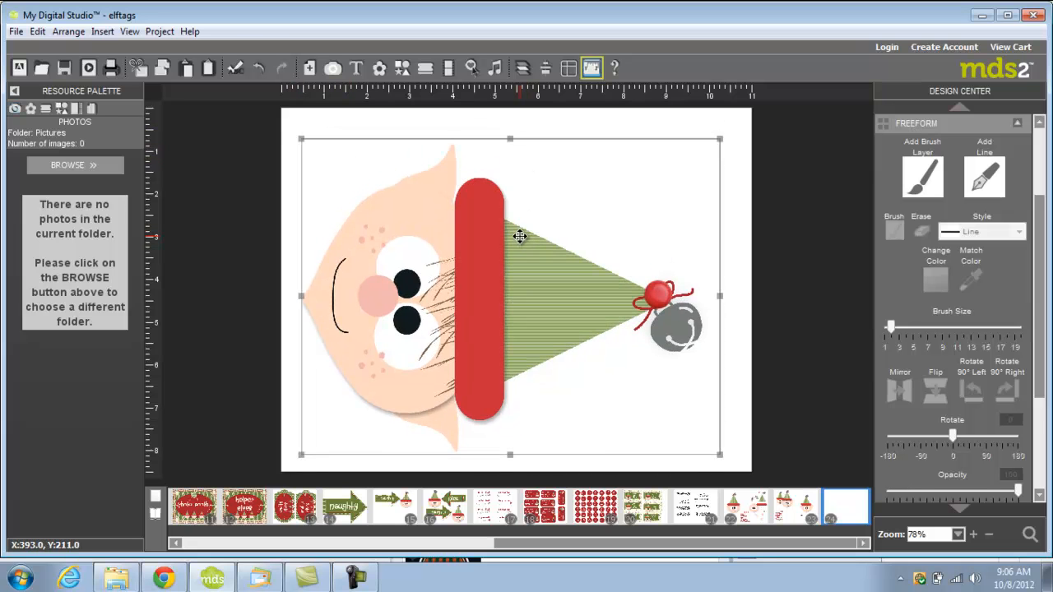
# Shrink the sideways elf to about 2 inches wide and place it in the left half of the page.
pyautogui.moveTo(721, 139); pyautogui.dragTo(727, 131)
pyautogui.moveTo(448, 262)
pyautogui.mouseDown()
pyautogui.moveTo(393, 295)
pyautogui.moveTo(381, 384)
pyautogui.moveTo(389, 336)
pyautogui.moveTo(431, 266)
pyautogui.mouseUp()
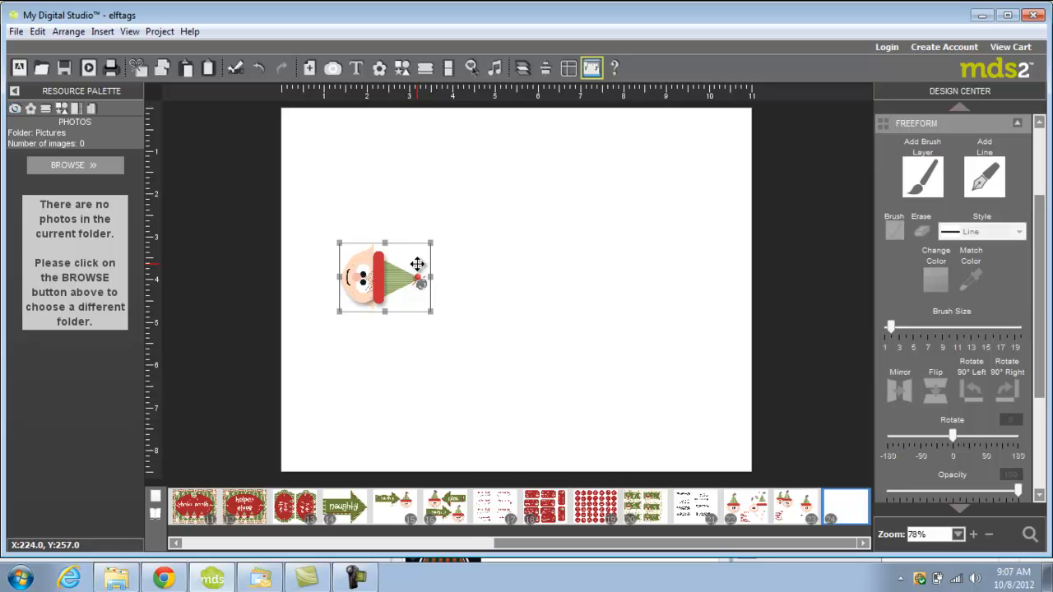
# Open the search for all embellishments, stamps, punches and backgrounds.
pyautogui.click(1029, 535)
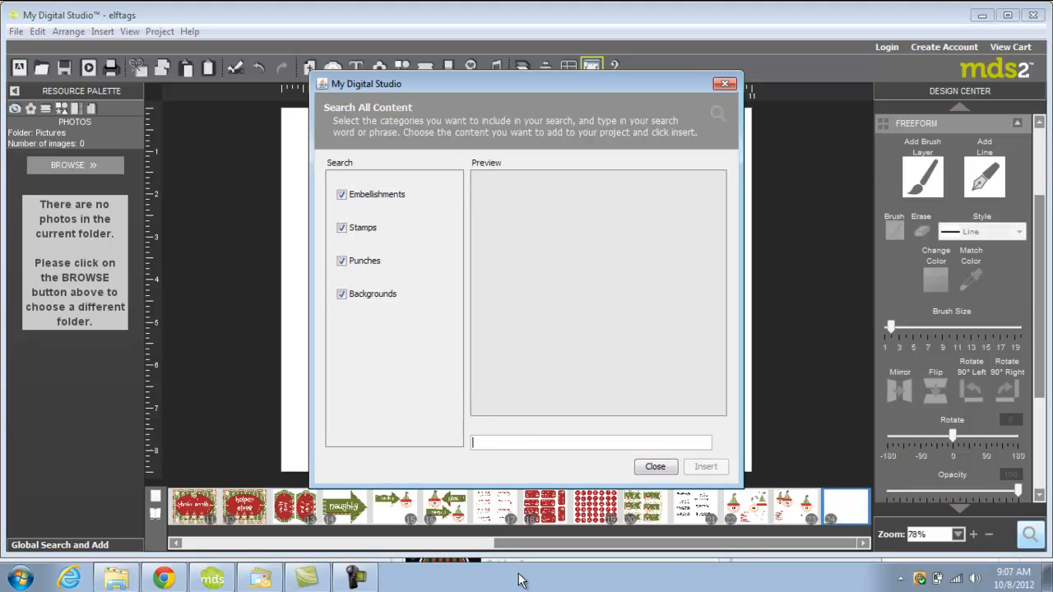
pyautogui.click(358, 578)
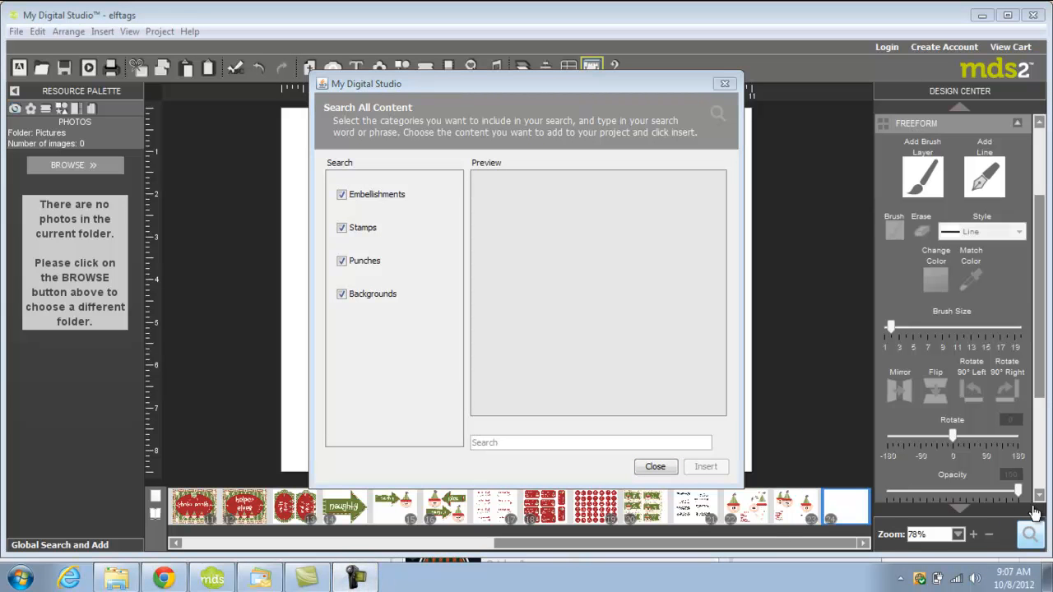